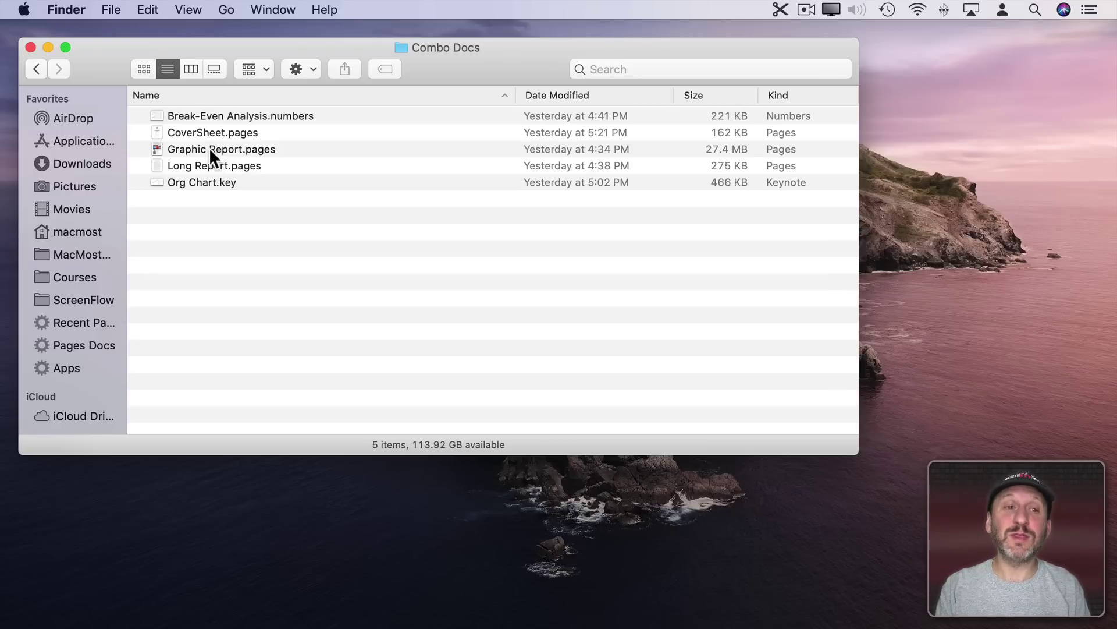
- Export Graphic Report.pages as a PDF into the Combo Docs folder
click(208, 149)
double_click(208, 149)
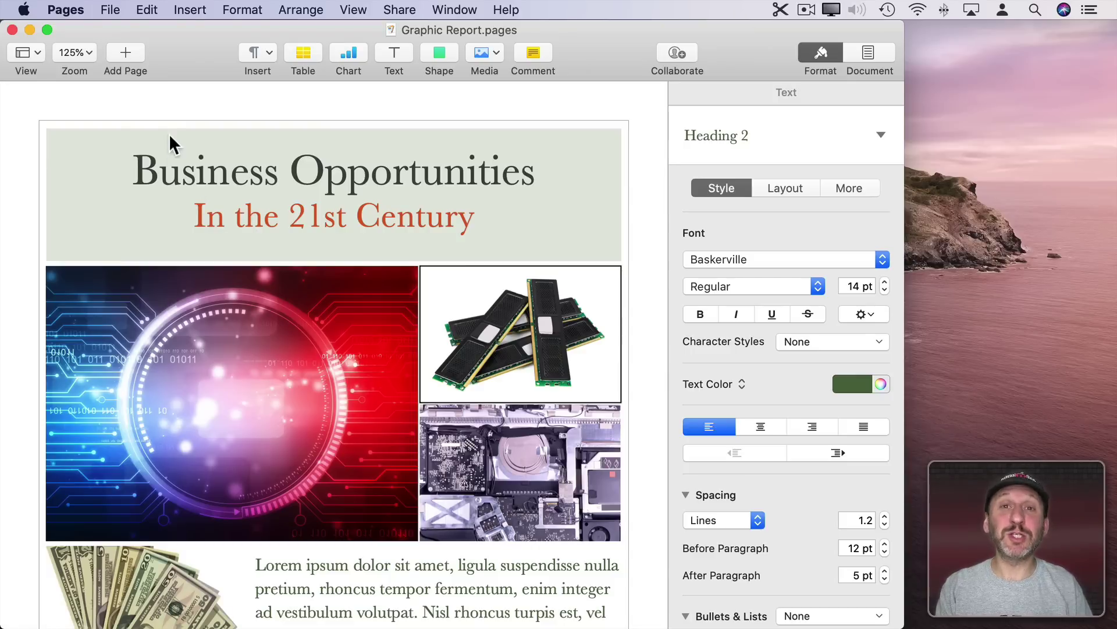
click(112, 11)
mouse_move(133, 195)
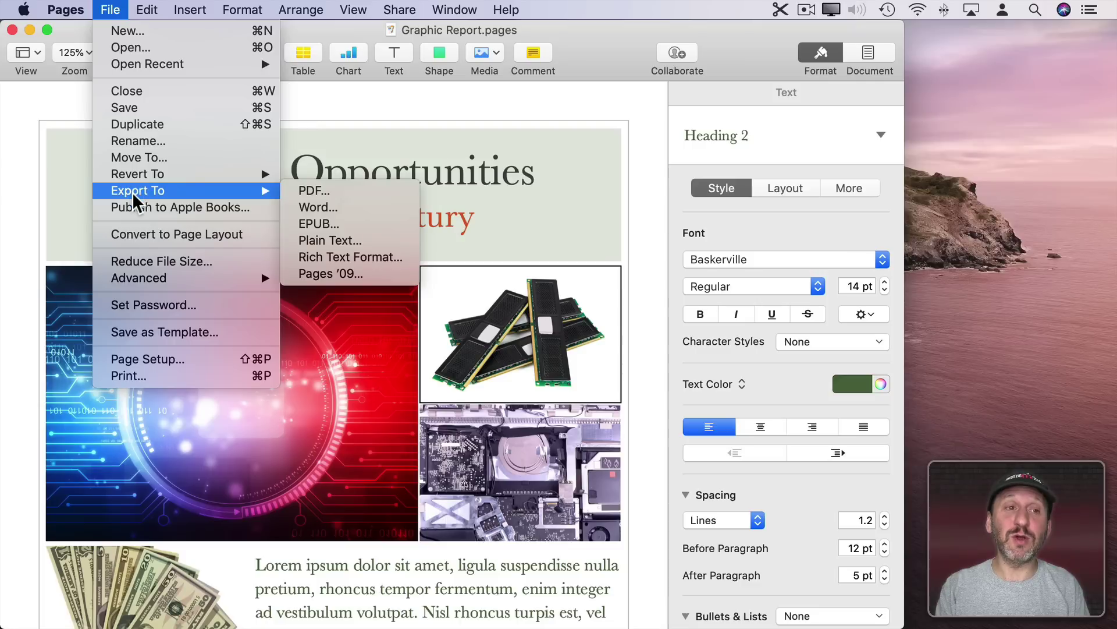
click(309, 192)
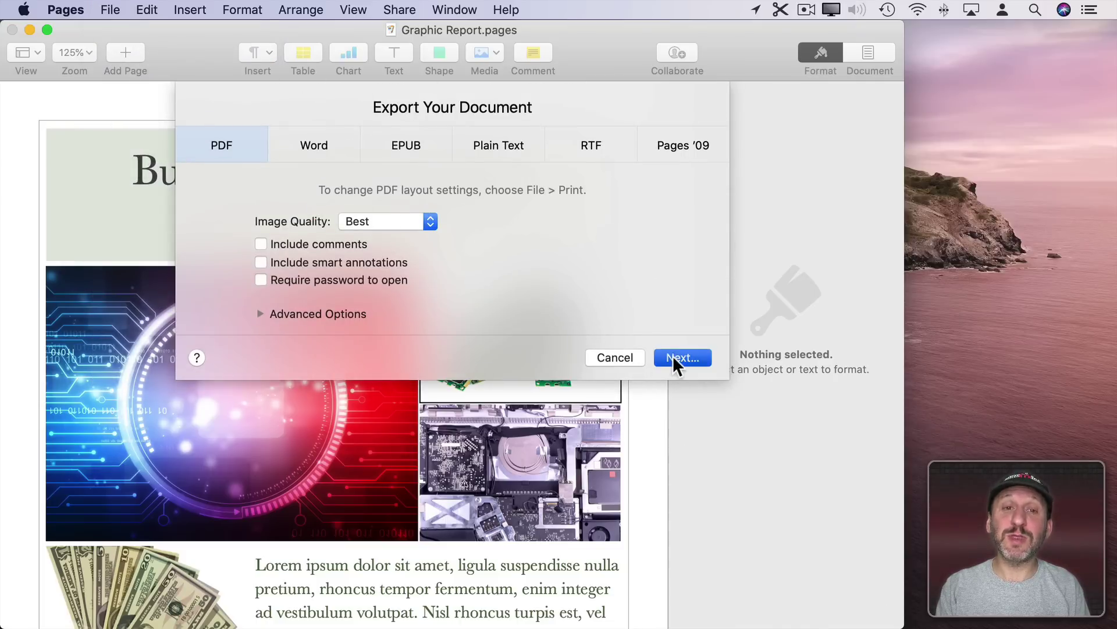
click(675, 357)
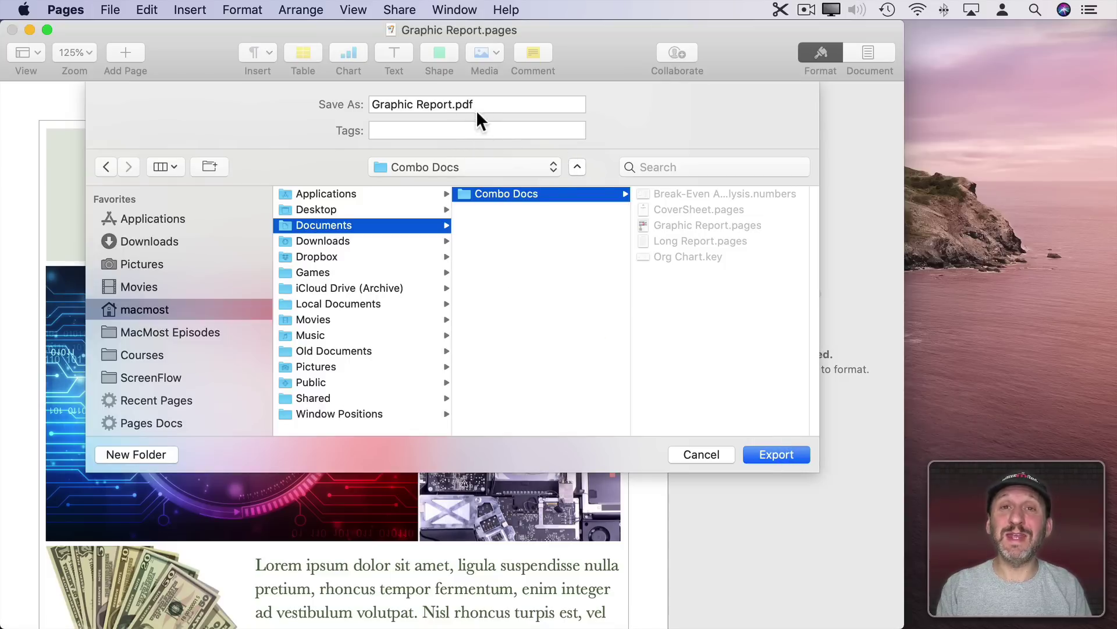
click(778, 454)
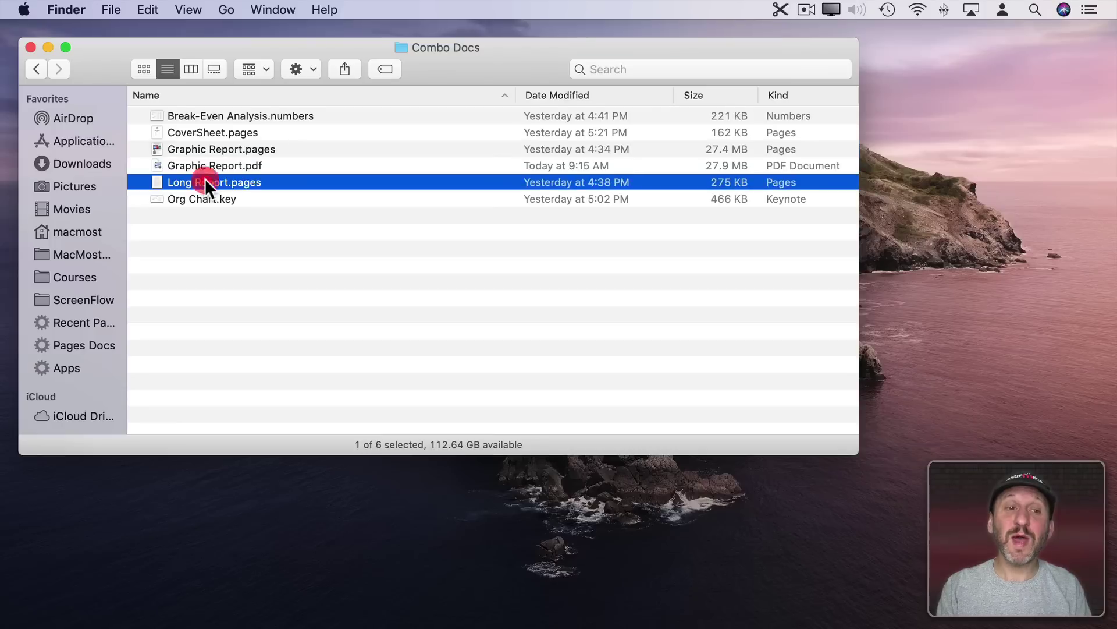
- Export Long Report.pages as a PDF into Combo Docs as well
double_click(205, 180)
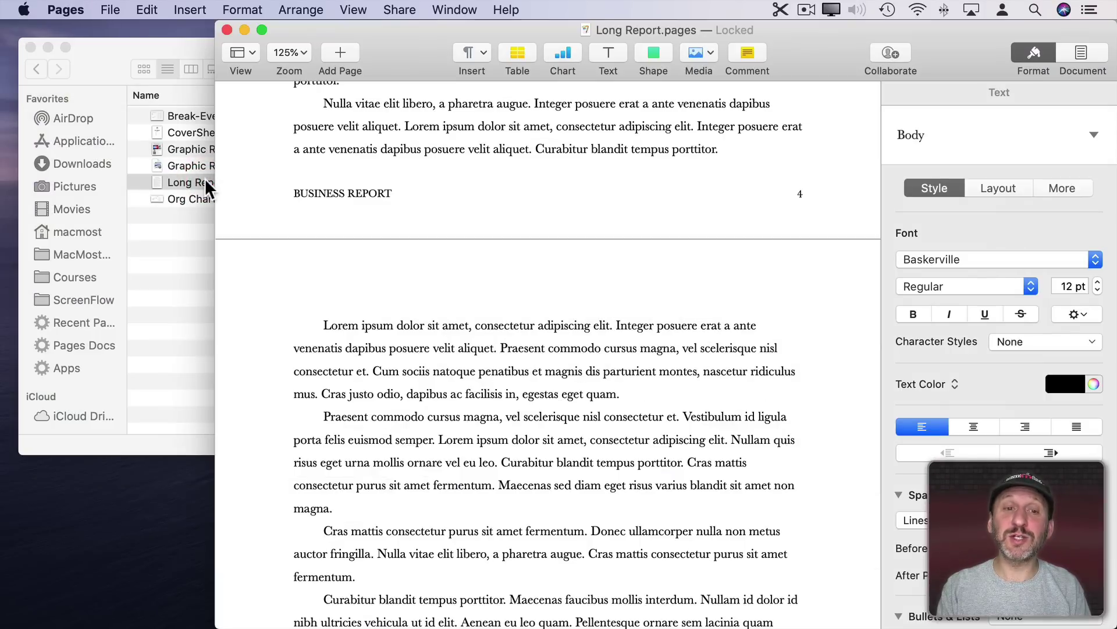
scroll(495, 204, up, 20)
scroll(495, 204, up, 8)
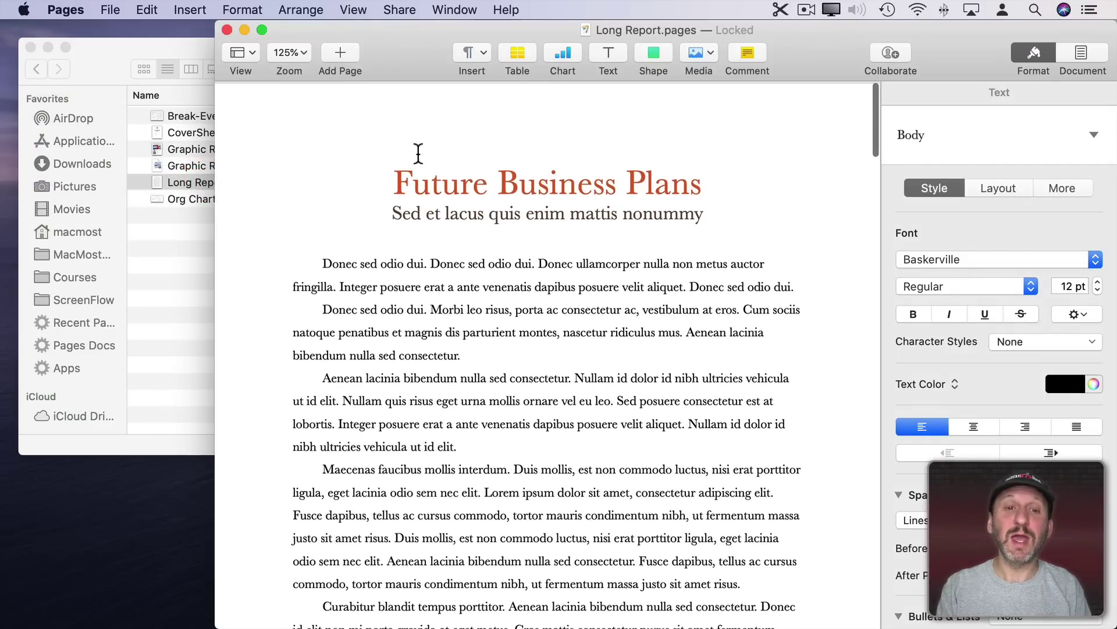
click(110, 10)
mouse_move(146, 178)
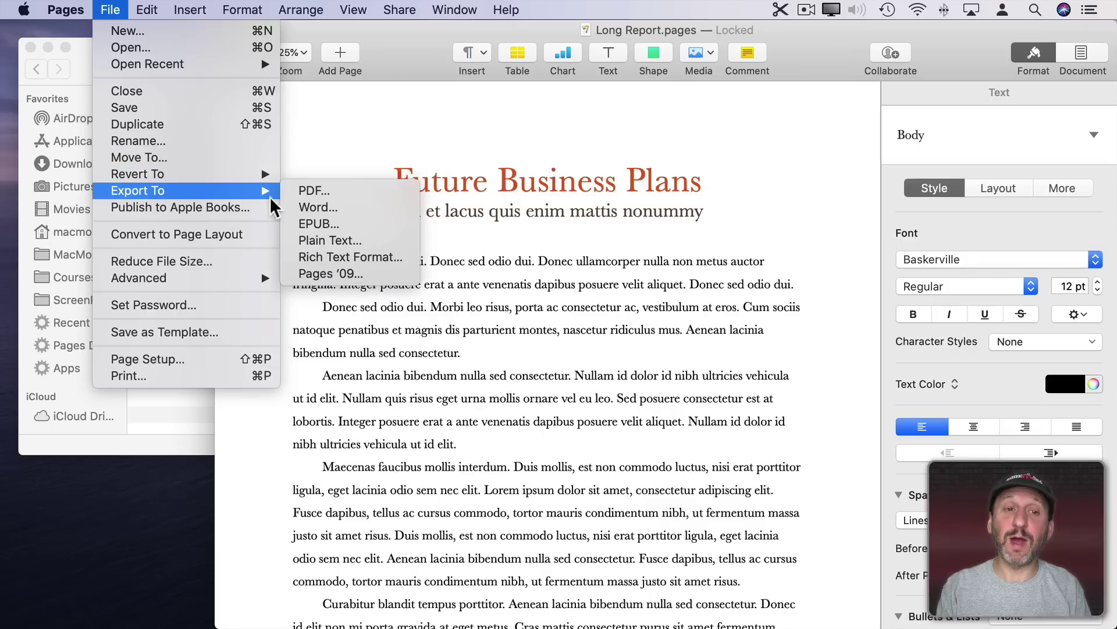
click(288, 191)
click(898, 356)
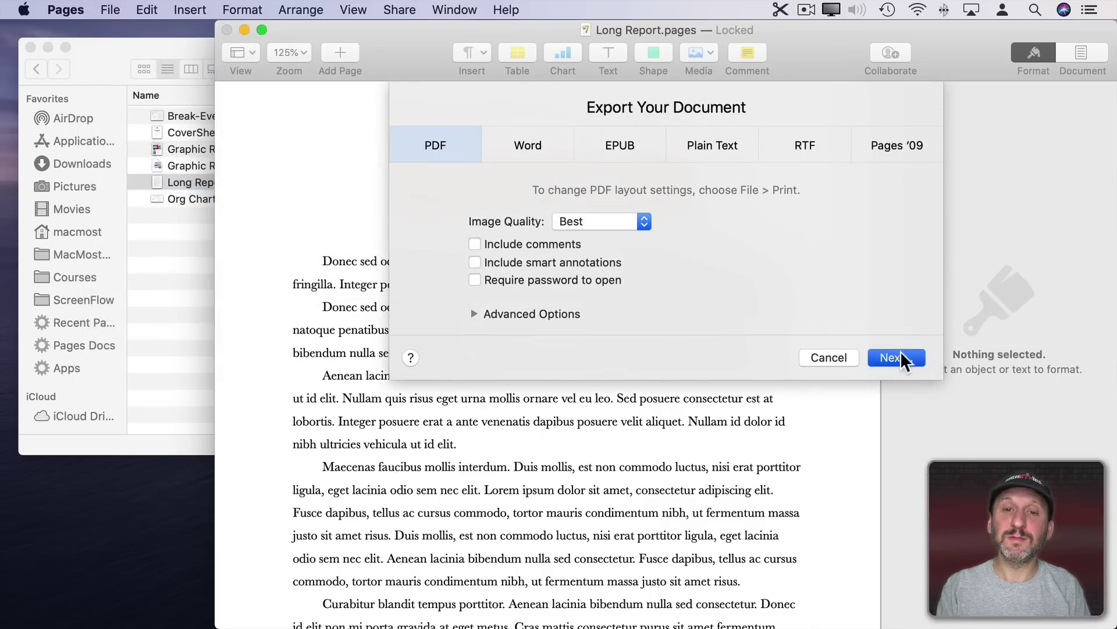
key(Return)
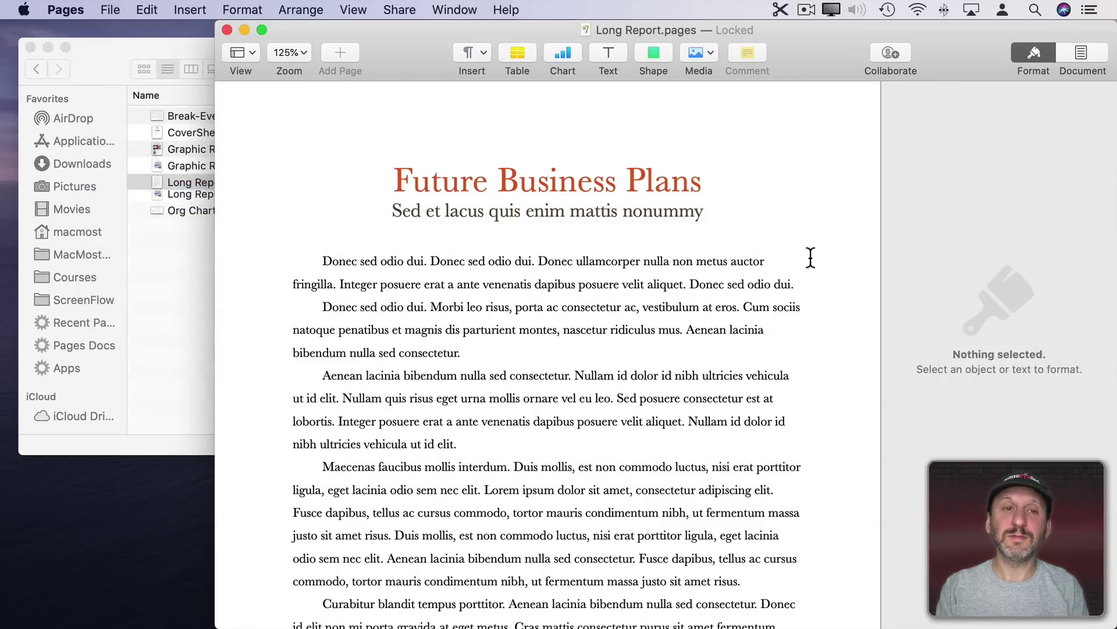
key(cmd+h)
click(284, 117)
- Export Break-Even Analysis.numbers as a PDF into Combo Docs
double_click(219, 113)
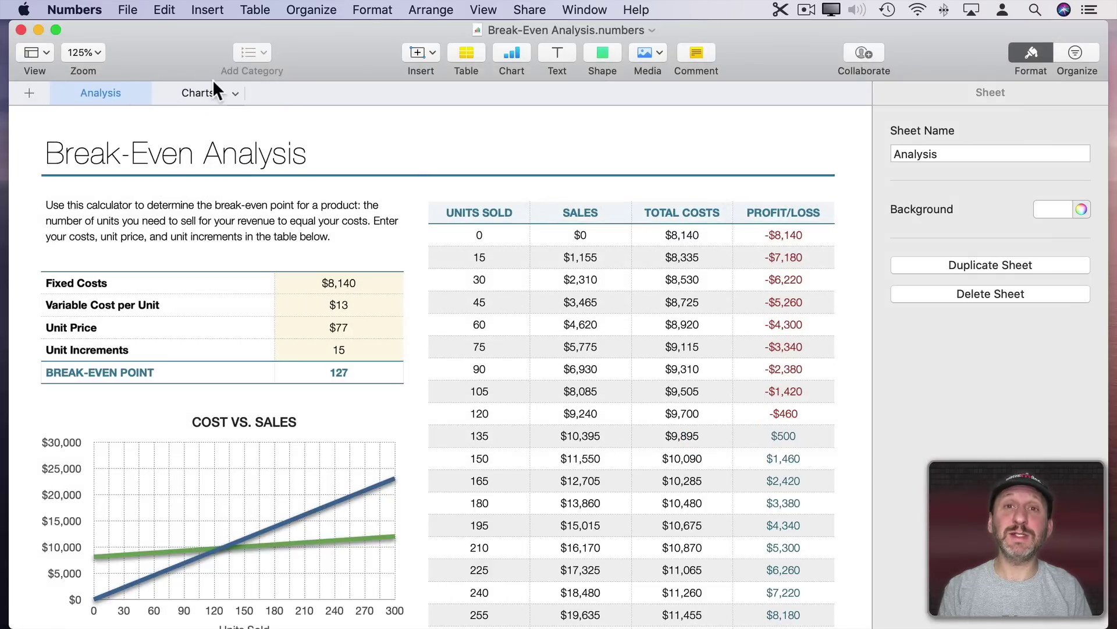
click(128, 10)
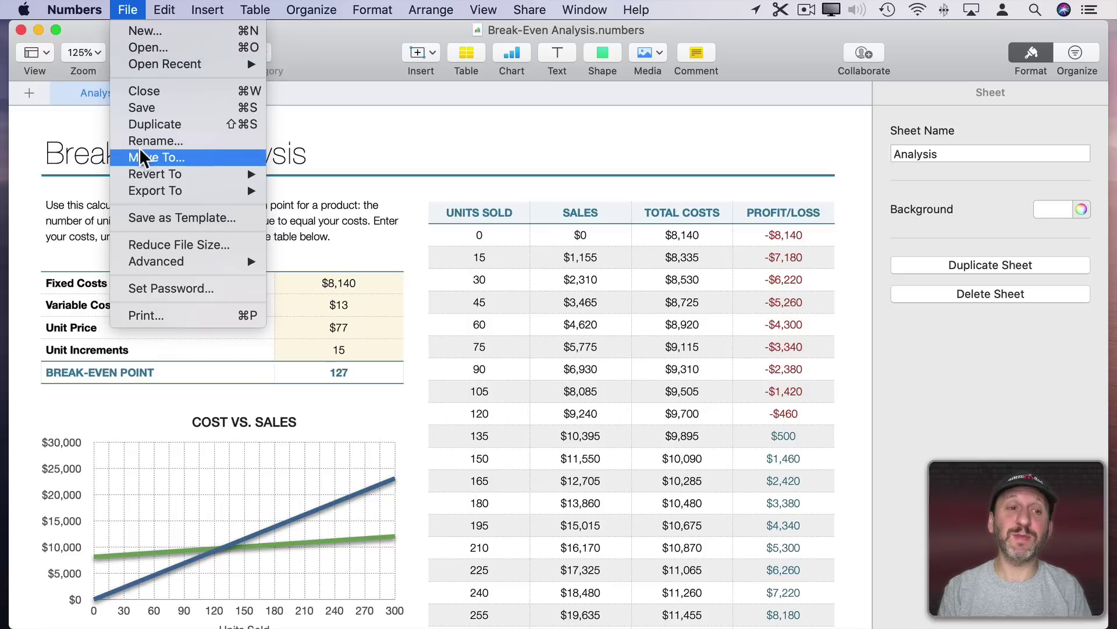
mouse_move(156, 192)
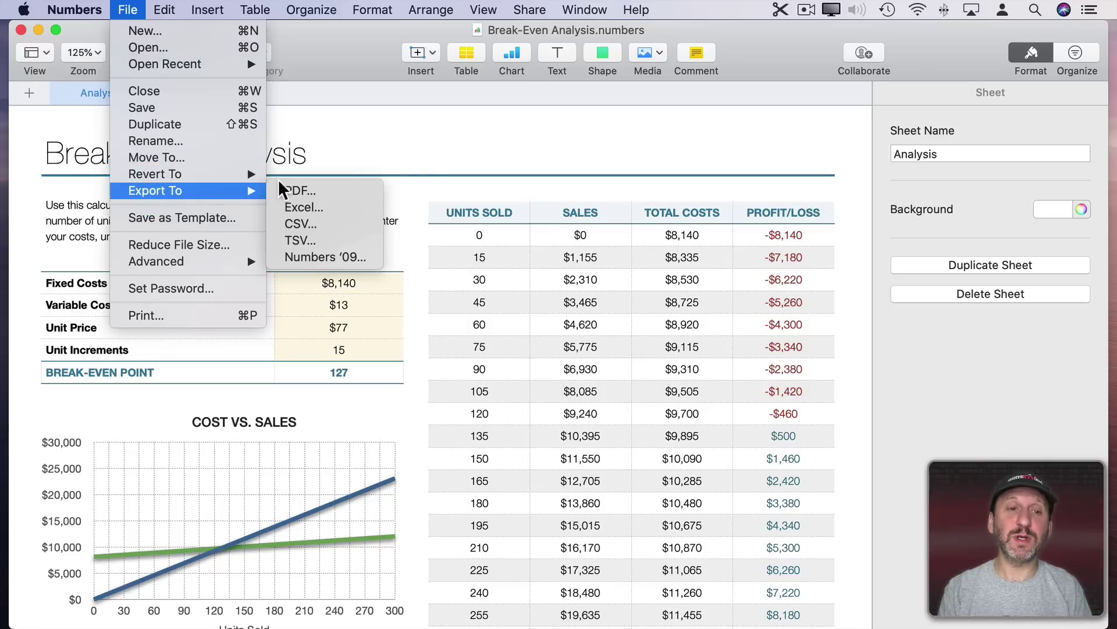
click(285, 185)
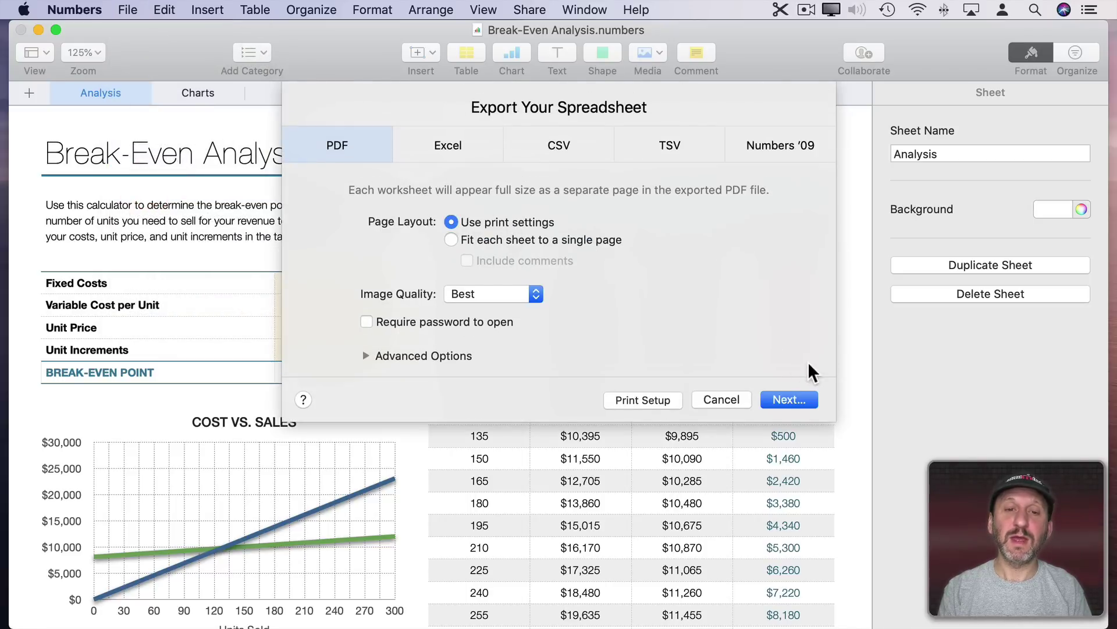
click(790, 400)
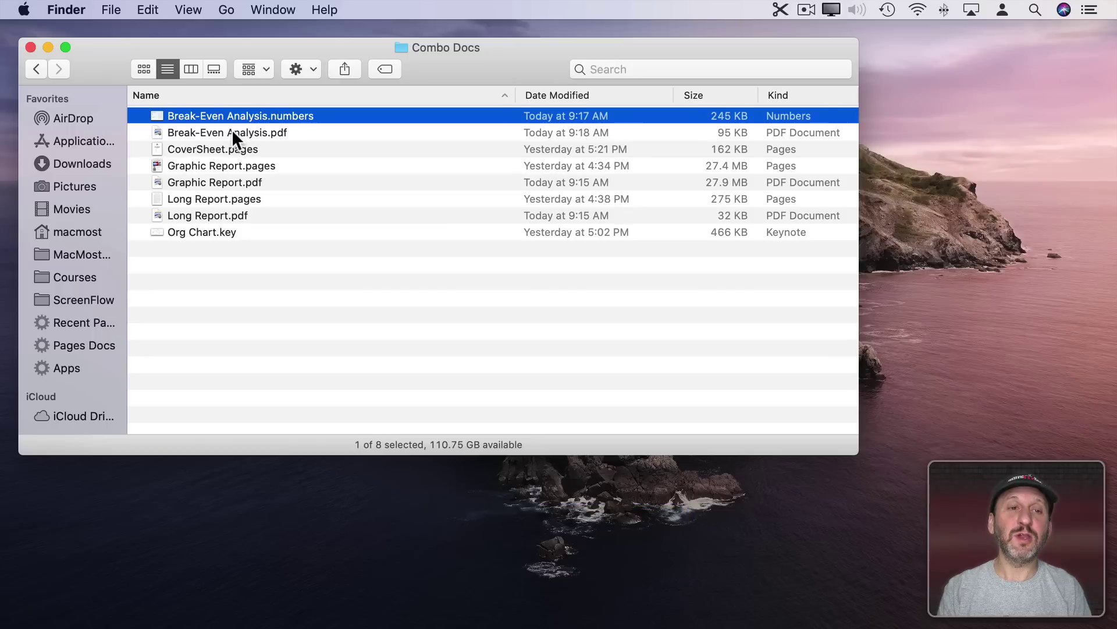
- Open Break-Even Analysis.pdf in Preview and check both of its pages
double_click(232, 132)
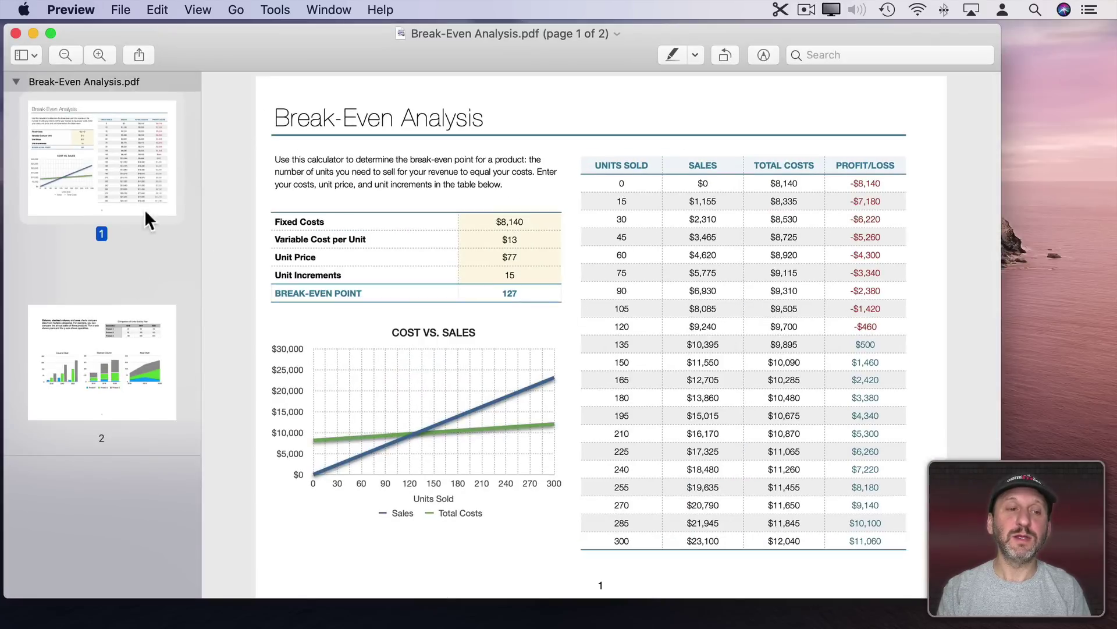
click(134, 363)
click(121, 199)
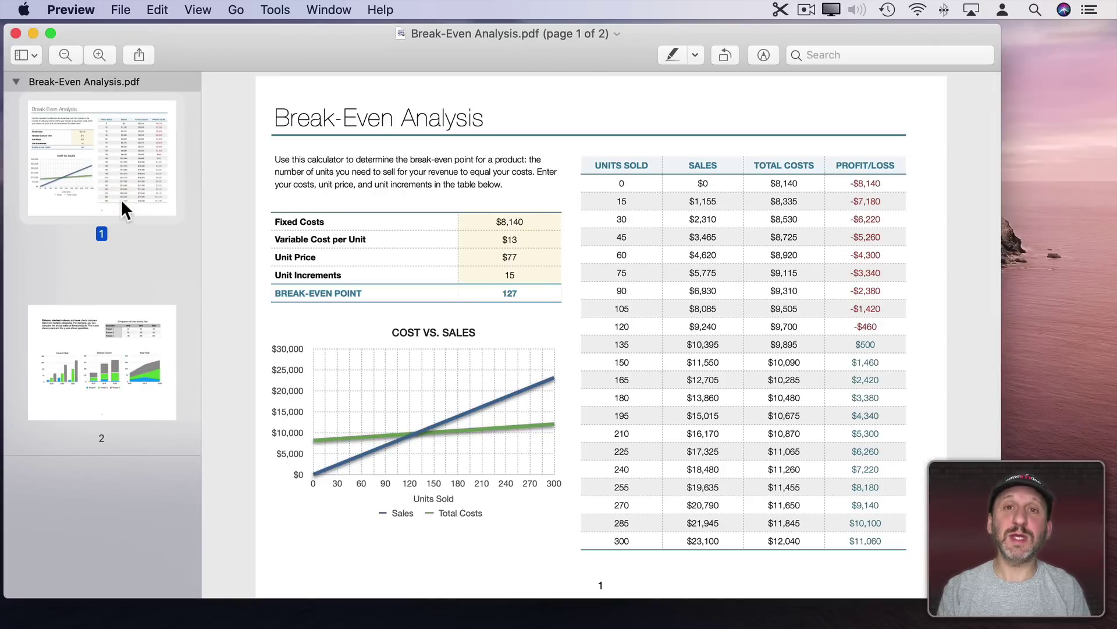
- Close the Break-Even PDF, open Org Chart.key in Keynote and start a PDF export
key(super+w)
click(193, 232)
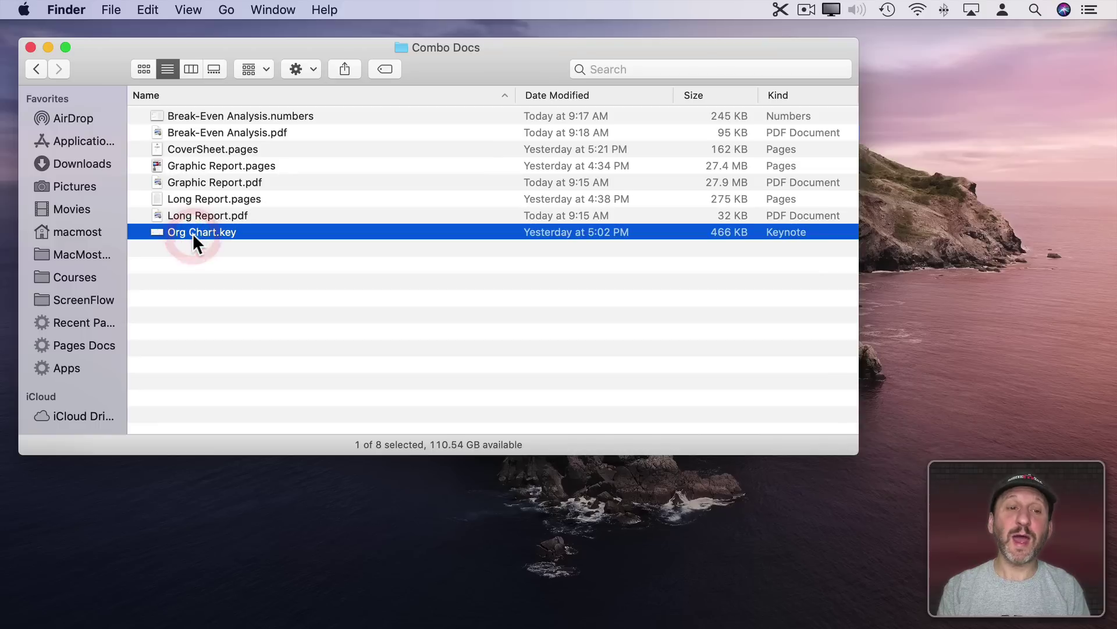
double_click(194, 232)
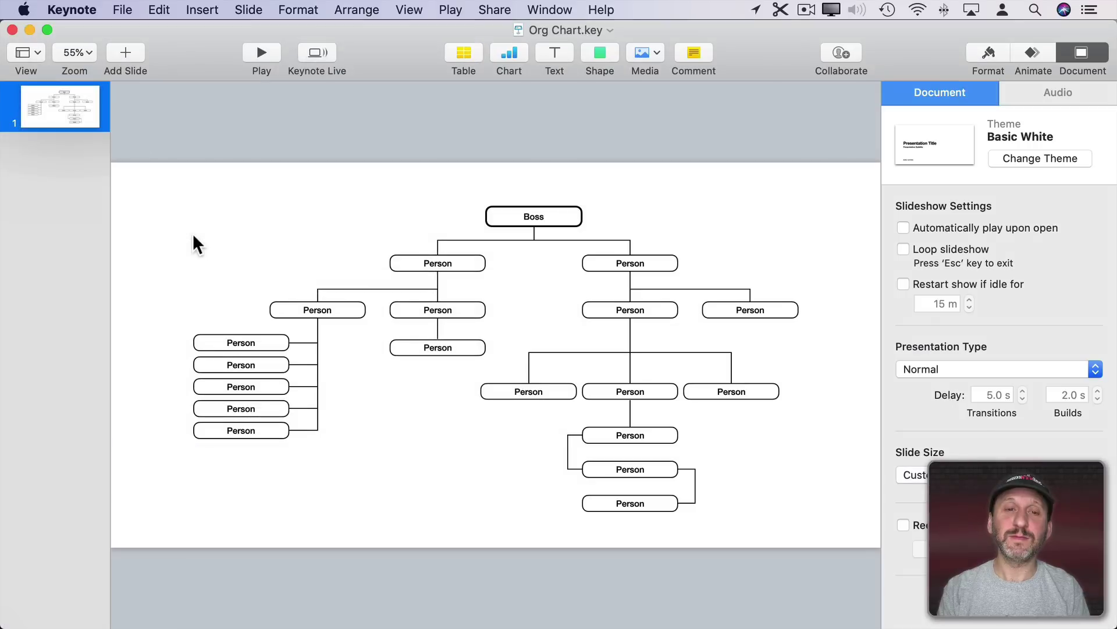
click(122, 10)
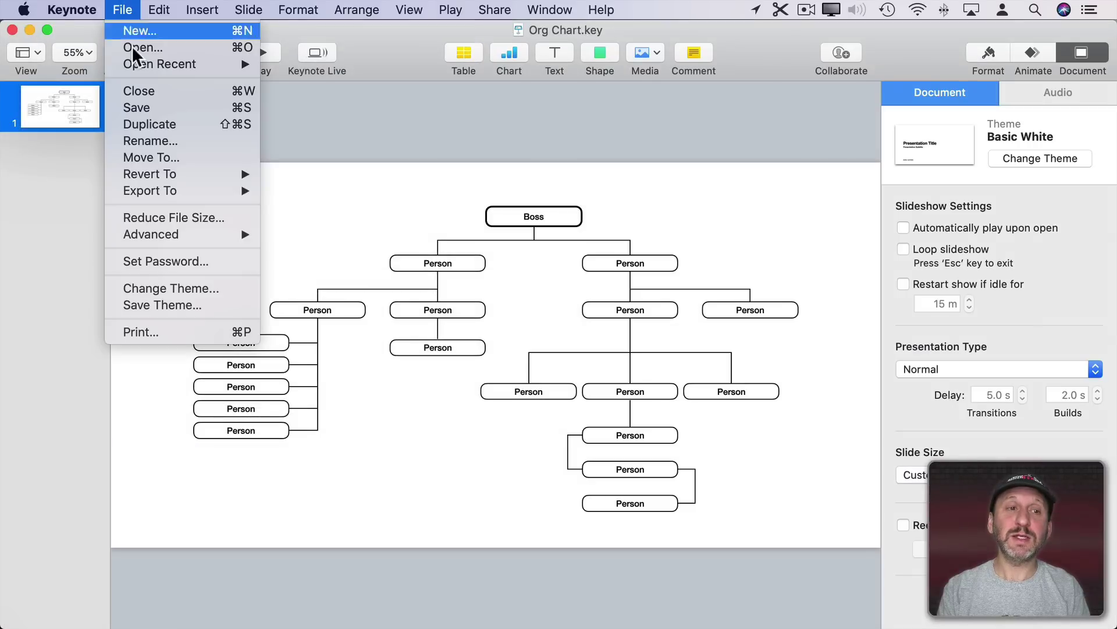
mouse_move(148, 190)
click(282, 195)
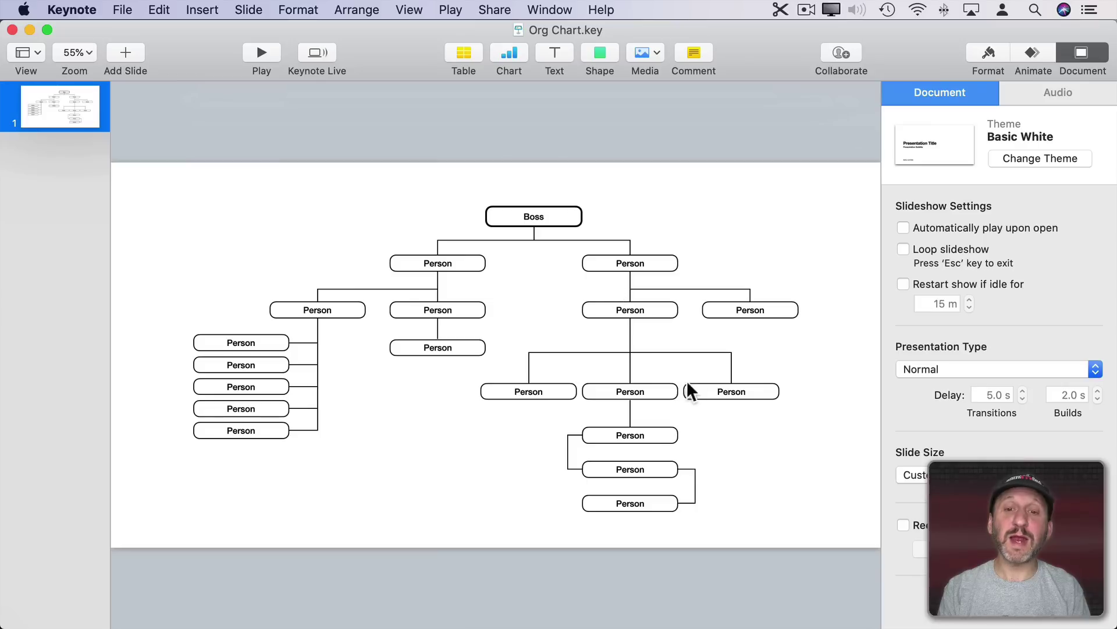
- Save the Org Chart slide as a PDF using Print's Save as PDF option
click(121, 10)
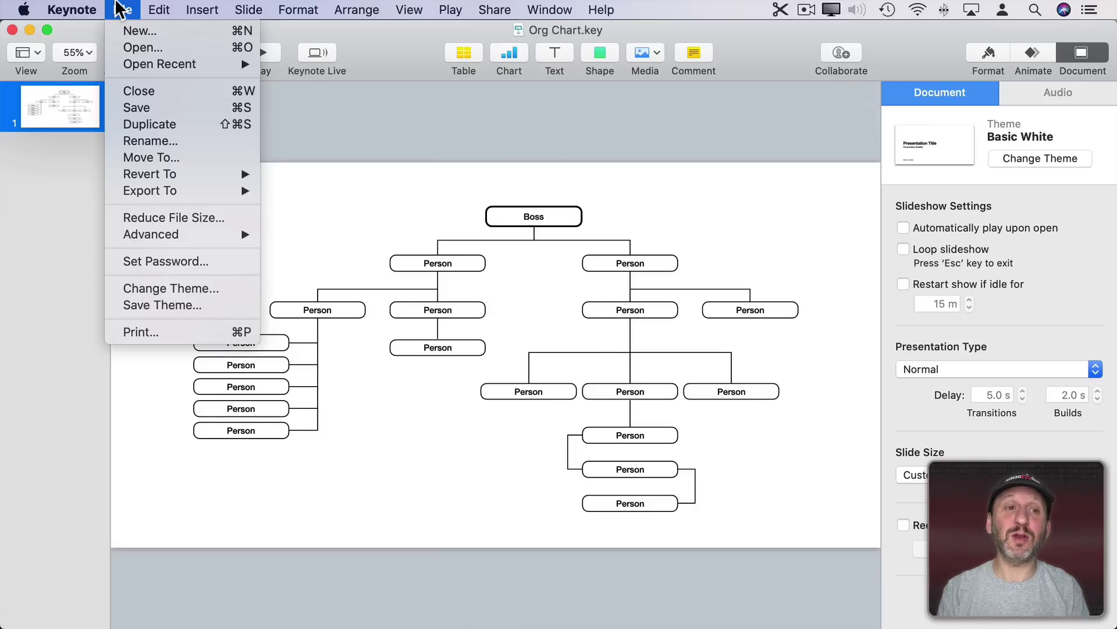
click(144, 335)
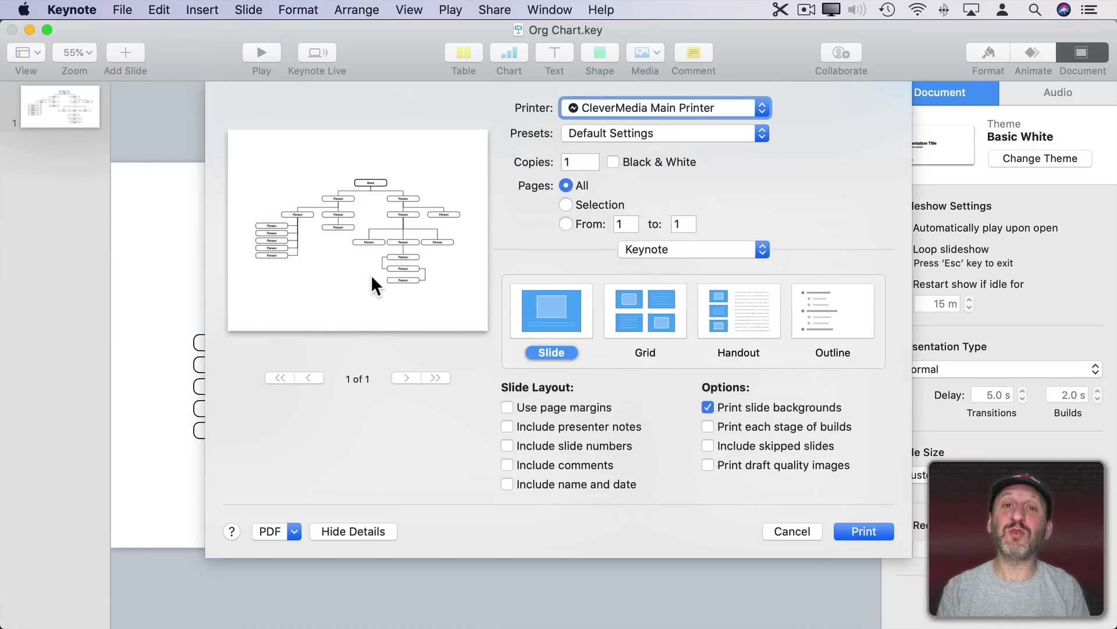
click(274, 532)
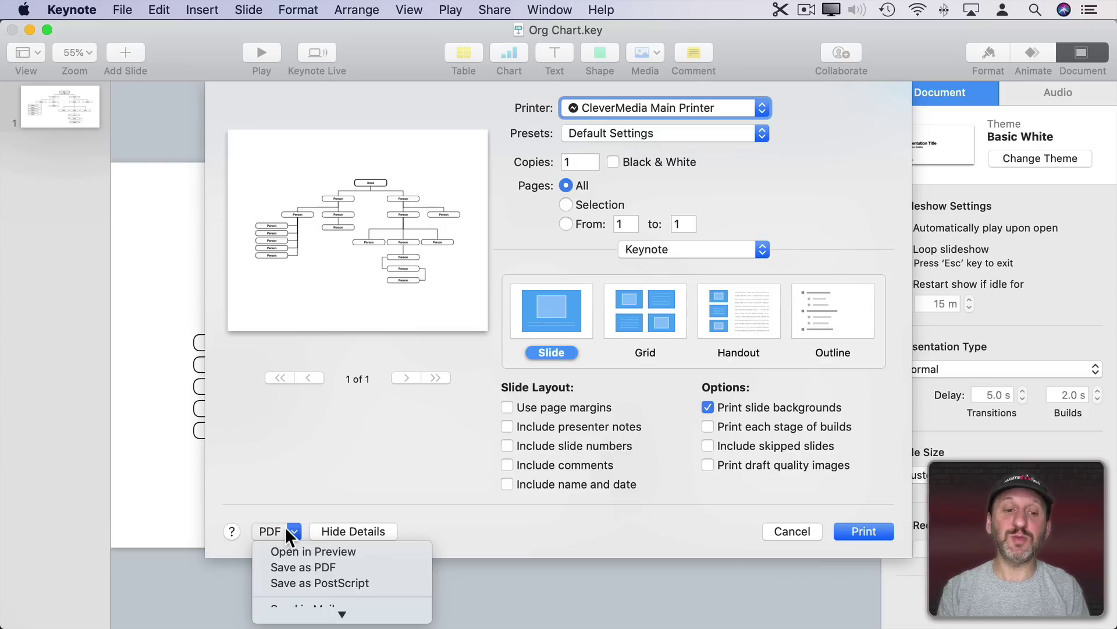
click(288, 565)
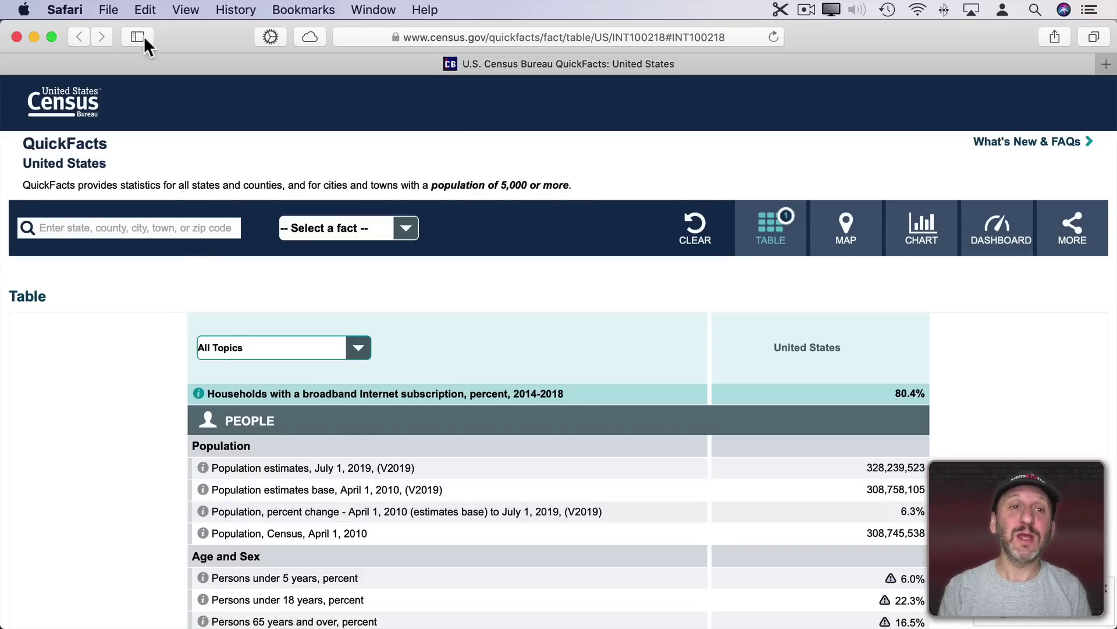
- Export the Census QuickFacts United States web page as a PDF into Combo Docs
click(120, 10)
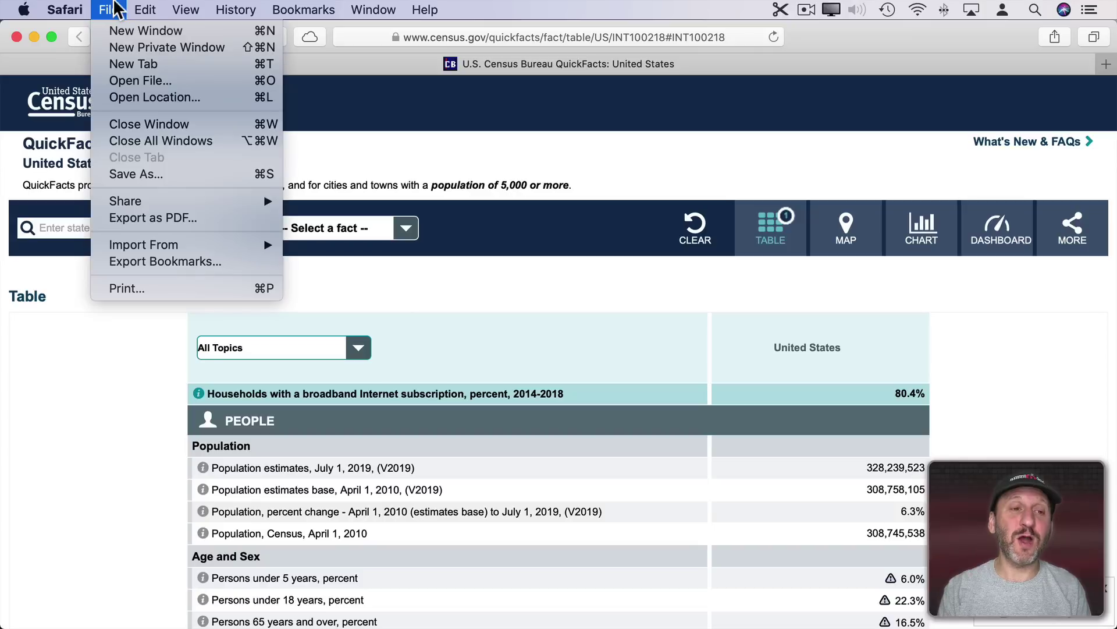
click(166, 216)
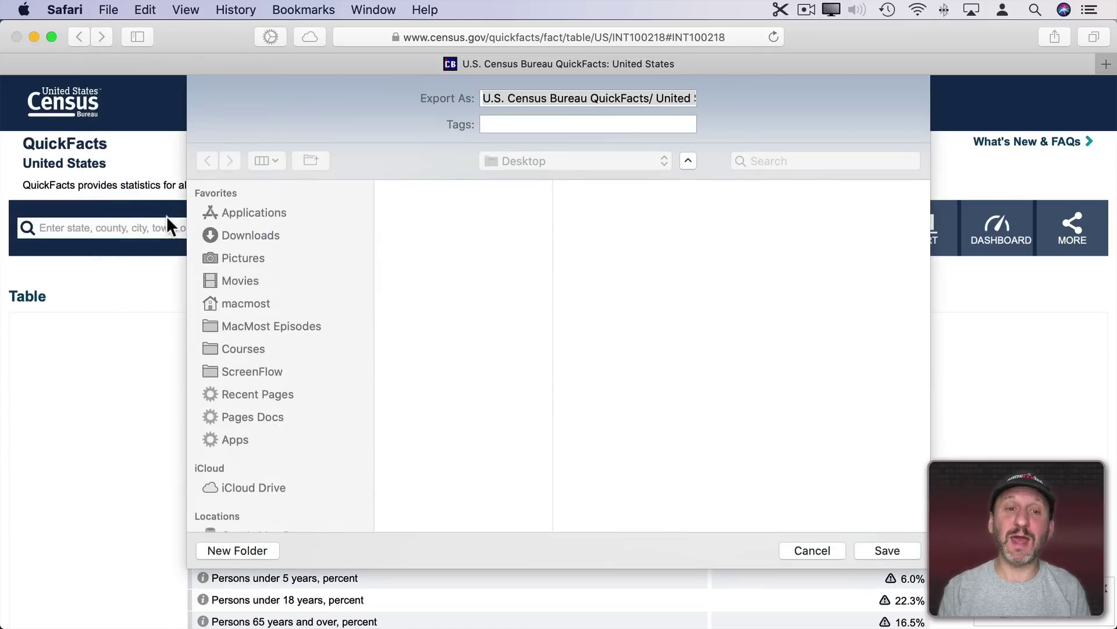
click(884, 550)
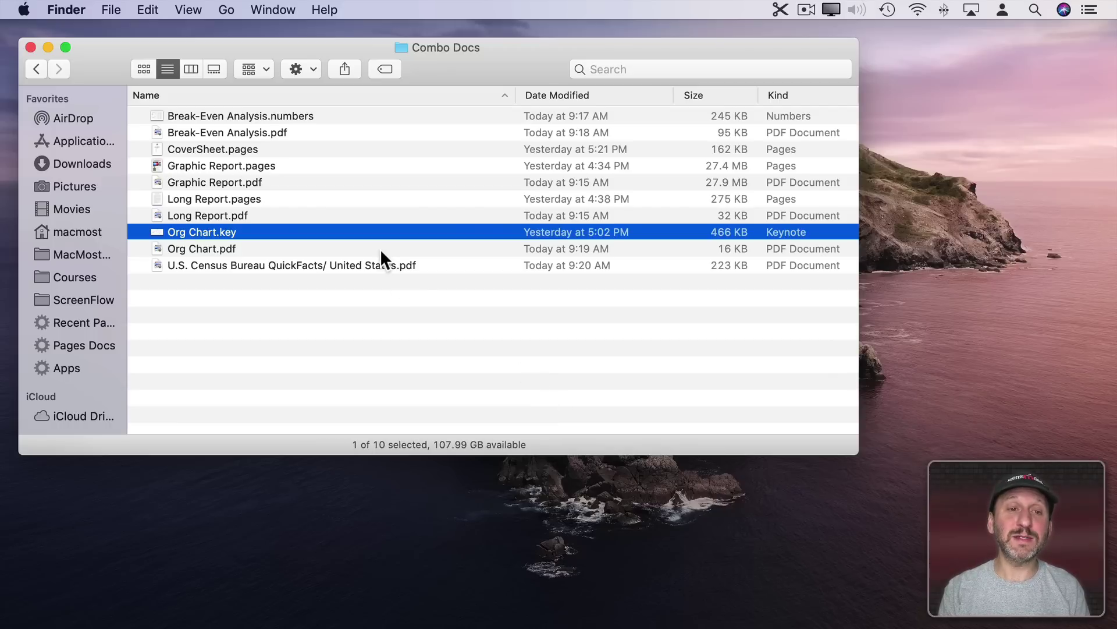
- Duplicate Graphic Report.pdf and rename the copy to Combo Report
click(247, 309)
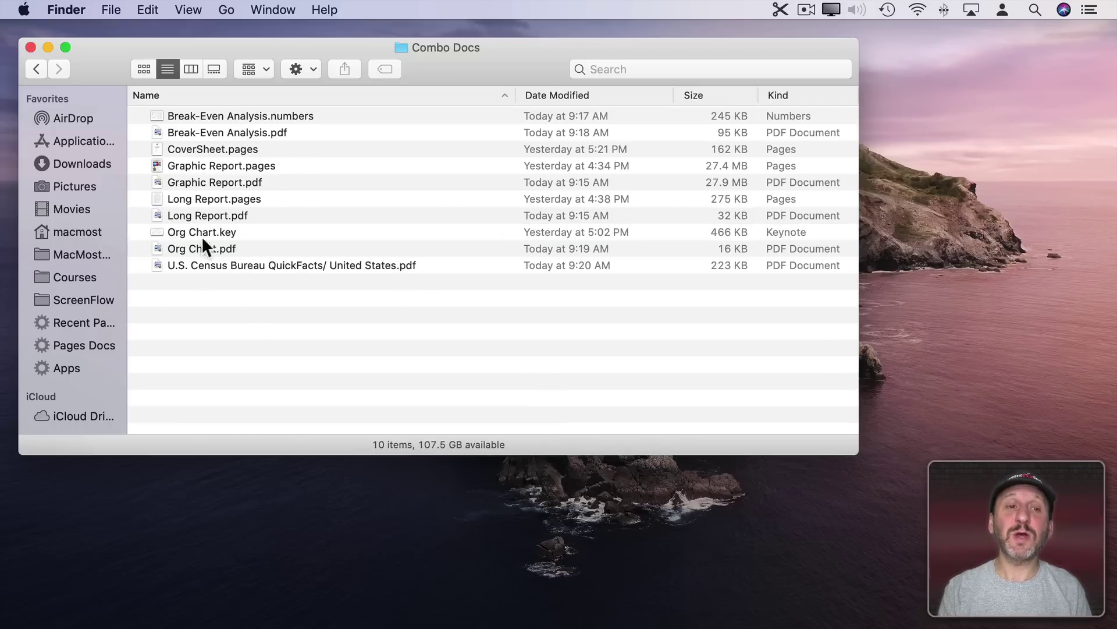
click(190, 183)
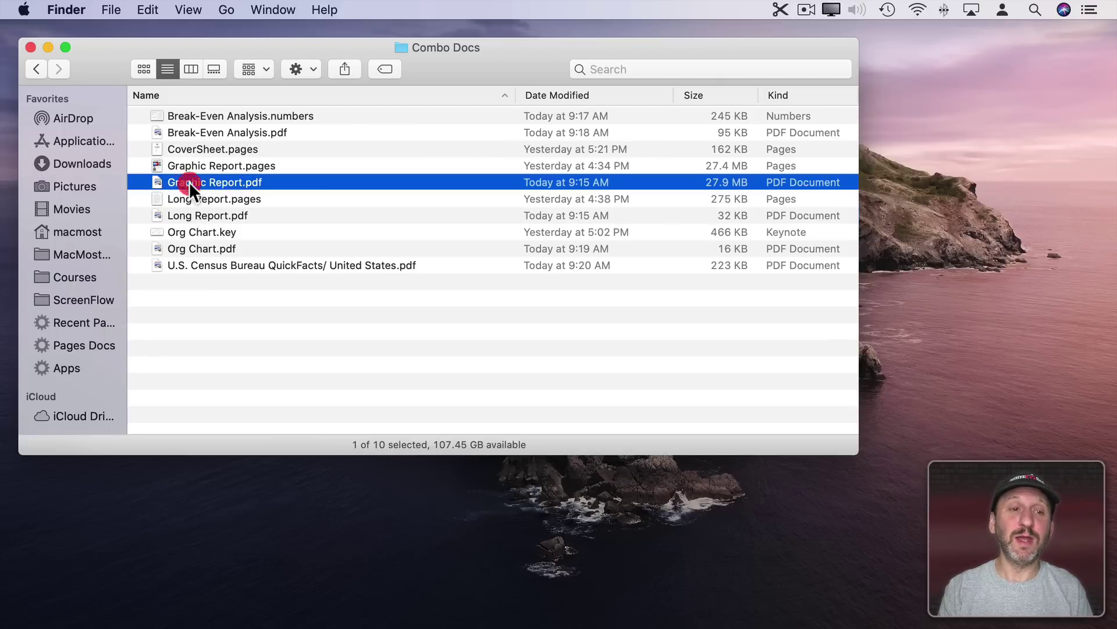
click(111, 10)
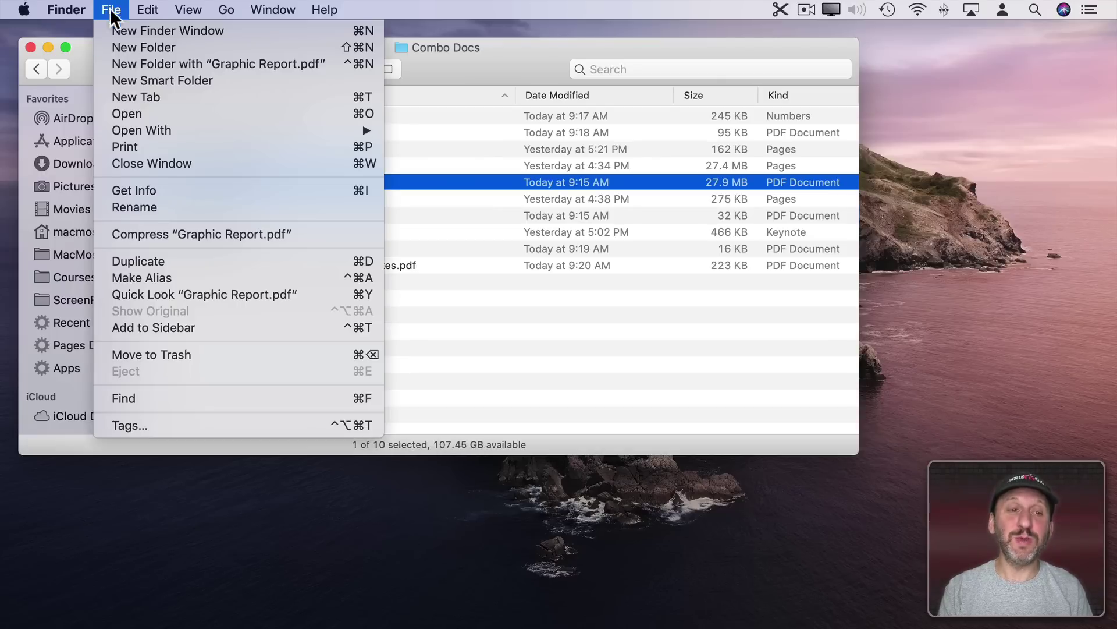
click(151, 261)
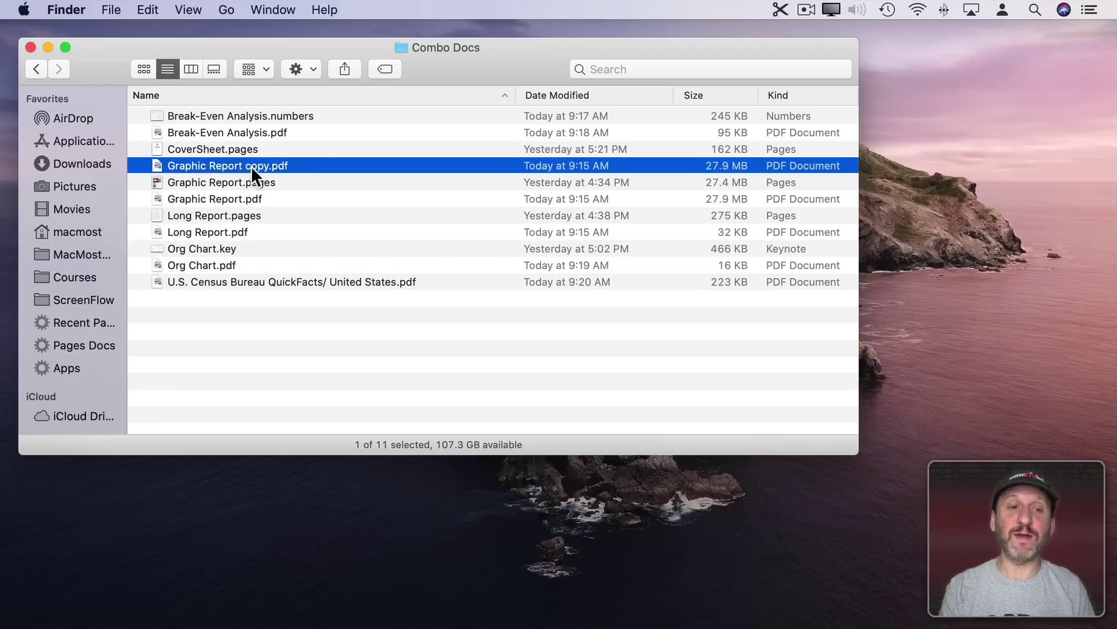
key(Return)
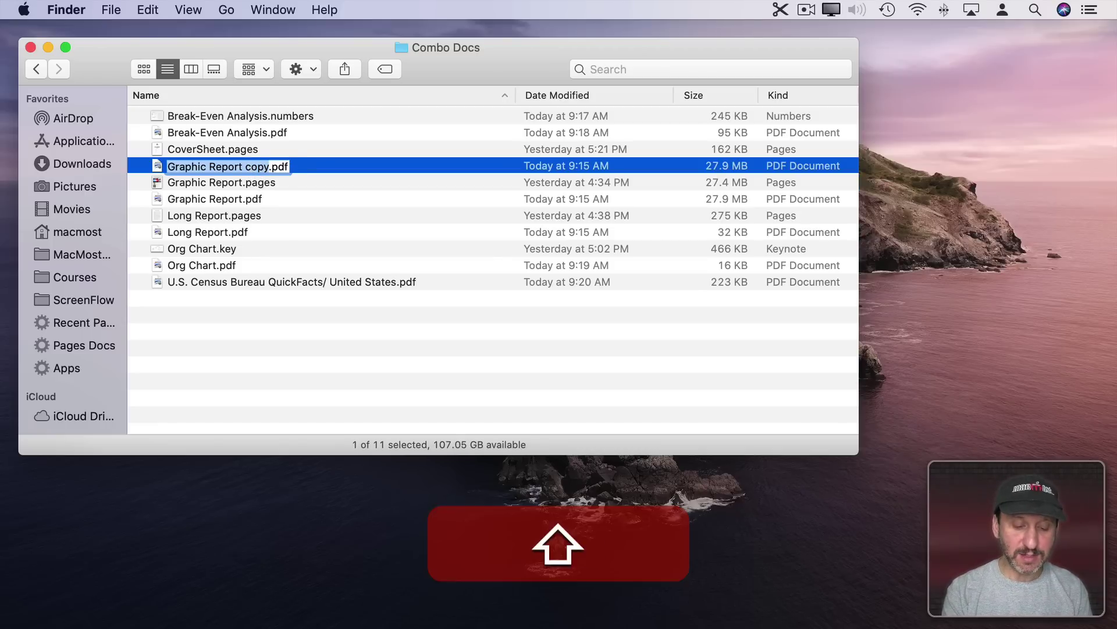
text(Combo Report)
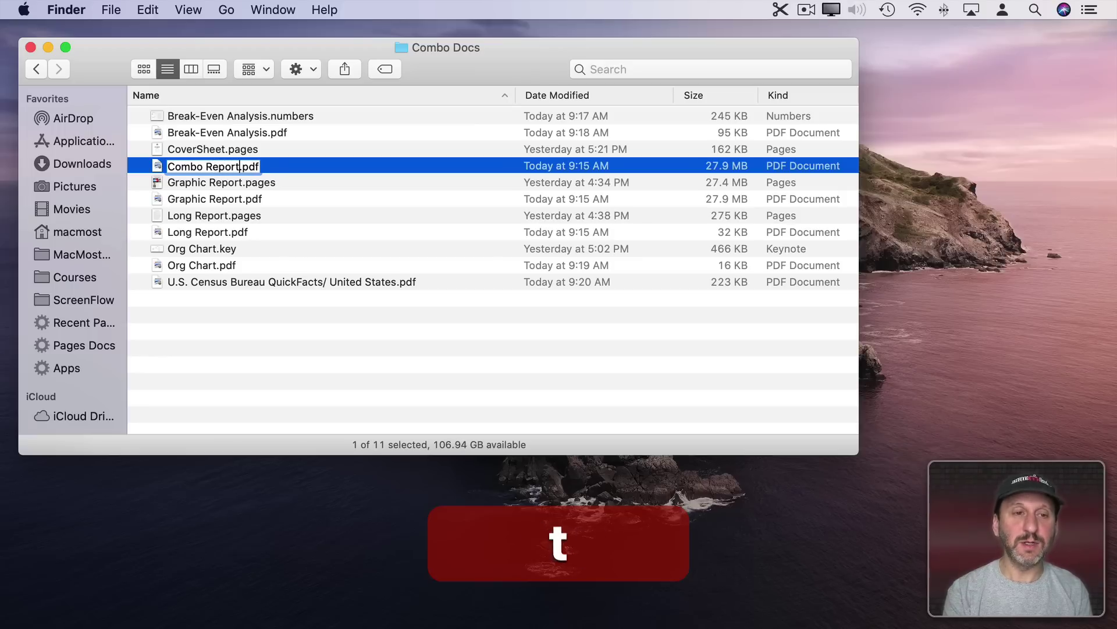
key(Return)
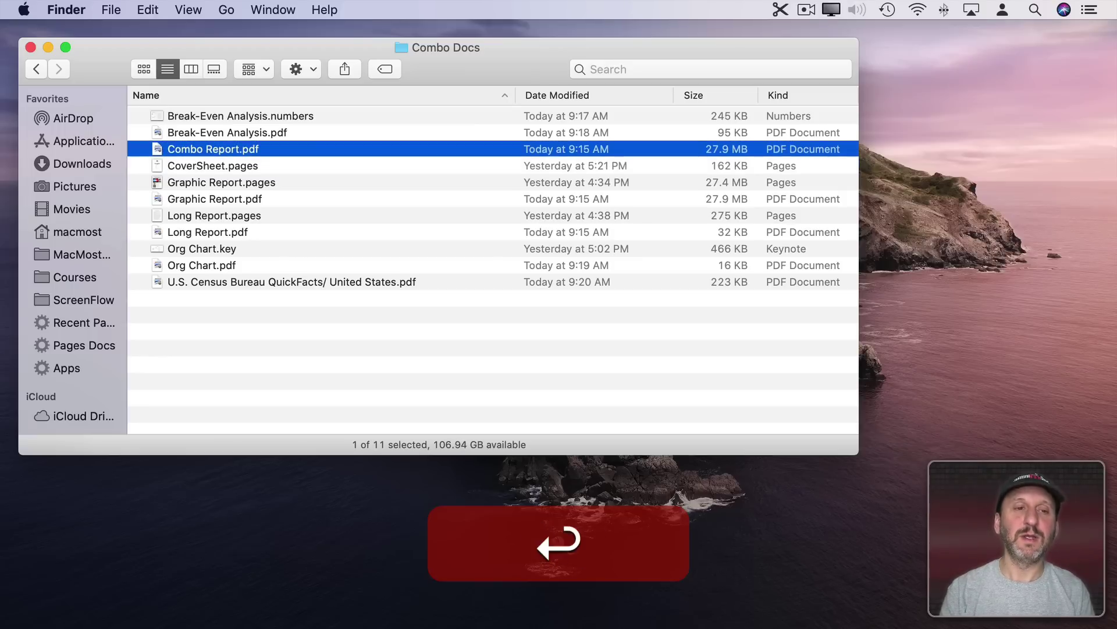
- Open Combo Report.pdf and Break-Even Analysis.pdf in side-by-side Preview windows
double_click(193, 149)
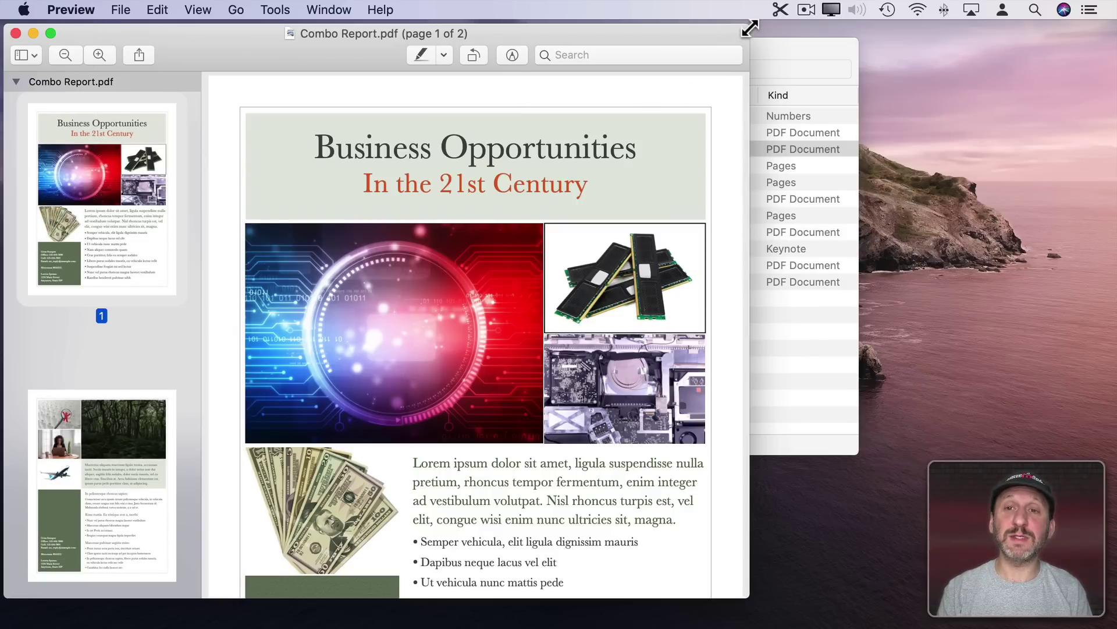
drag(750, 27, 612, 32)
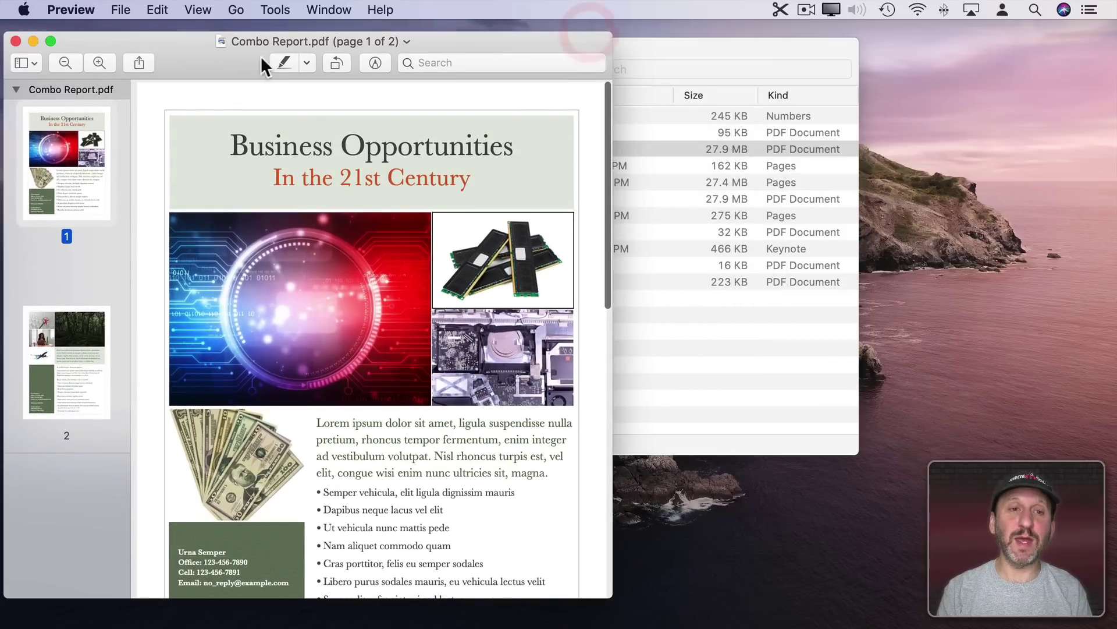
drag(223, 53, 728, 22)
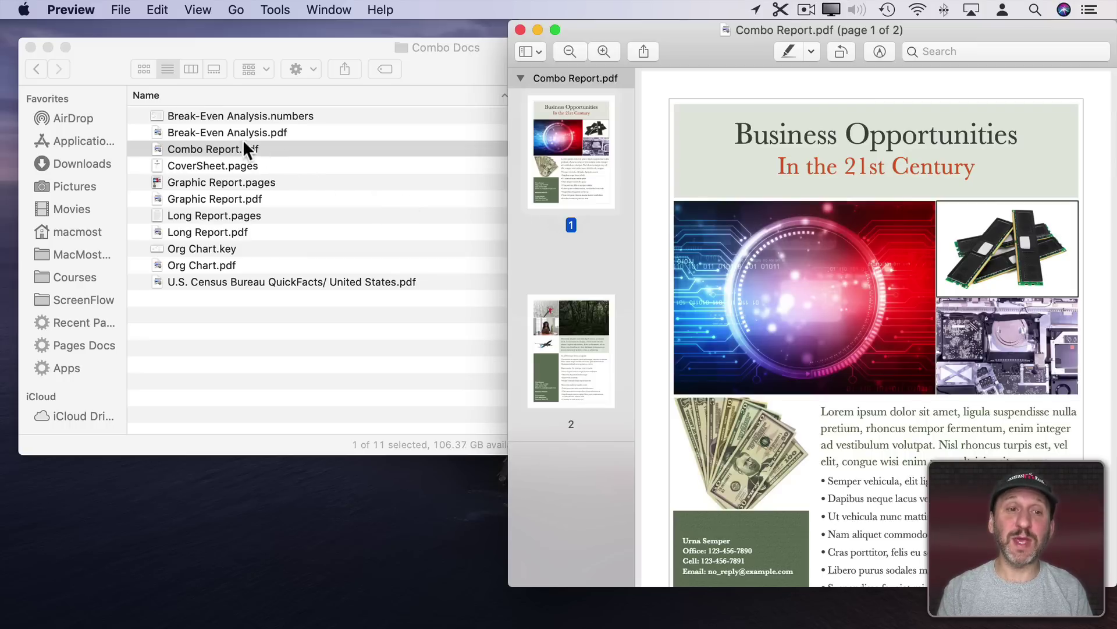
double_click(194, 134)
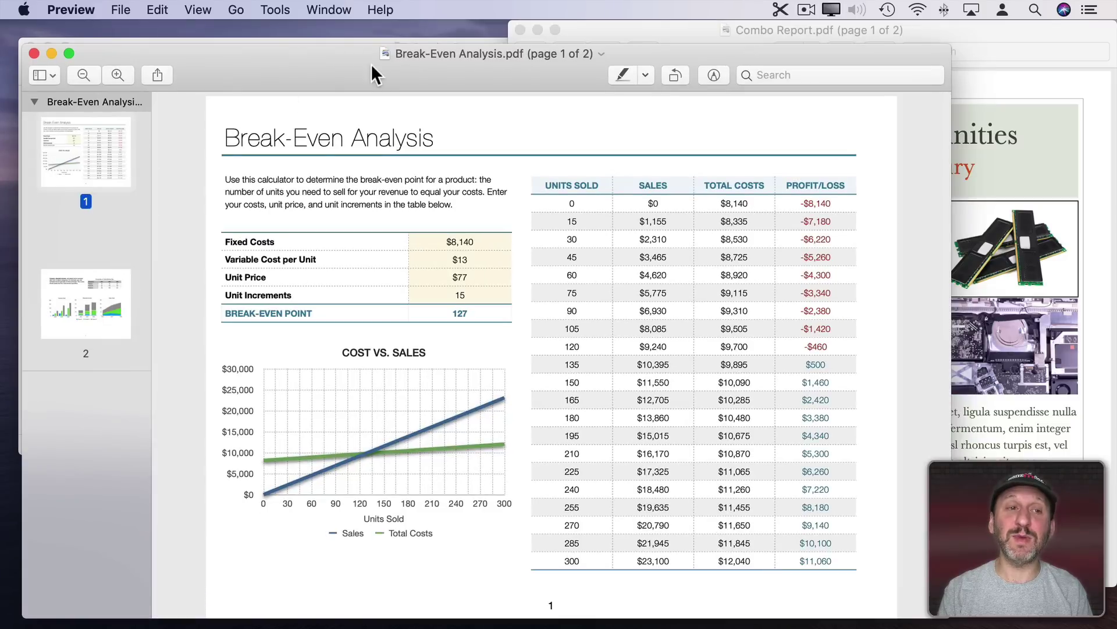
drag(369, 68, 369, 44)
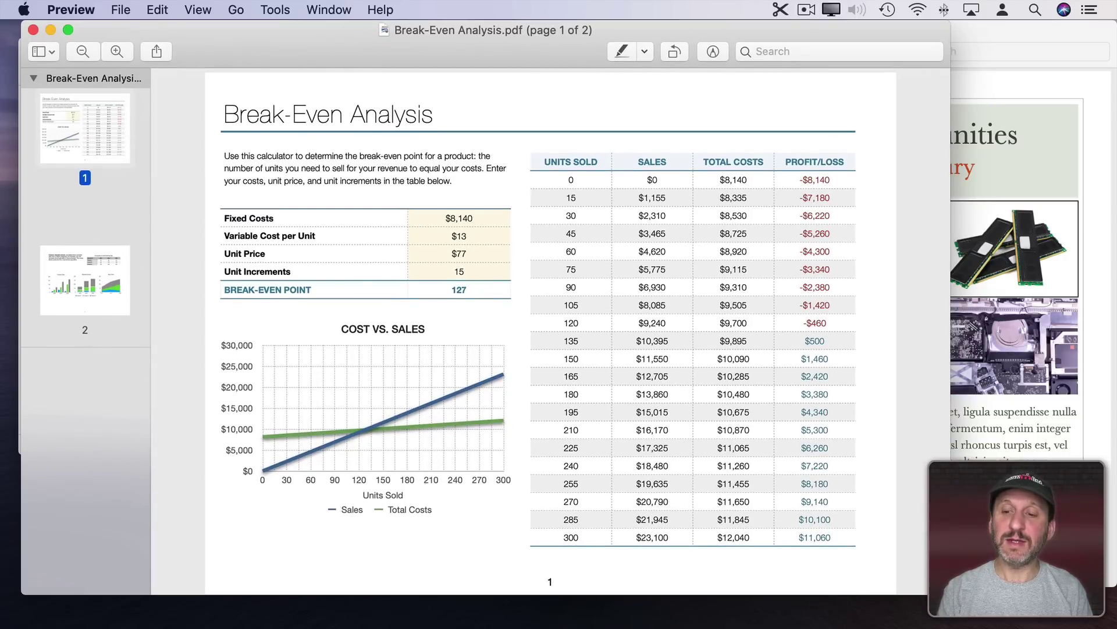
drag(950, 594, 630, 585)
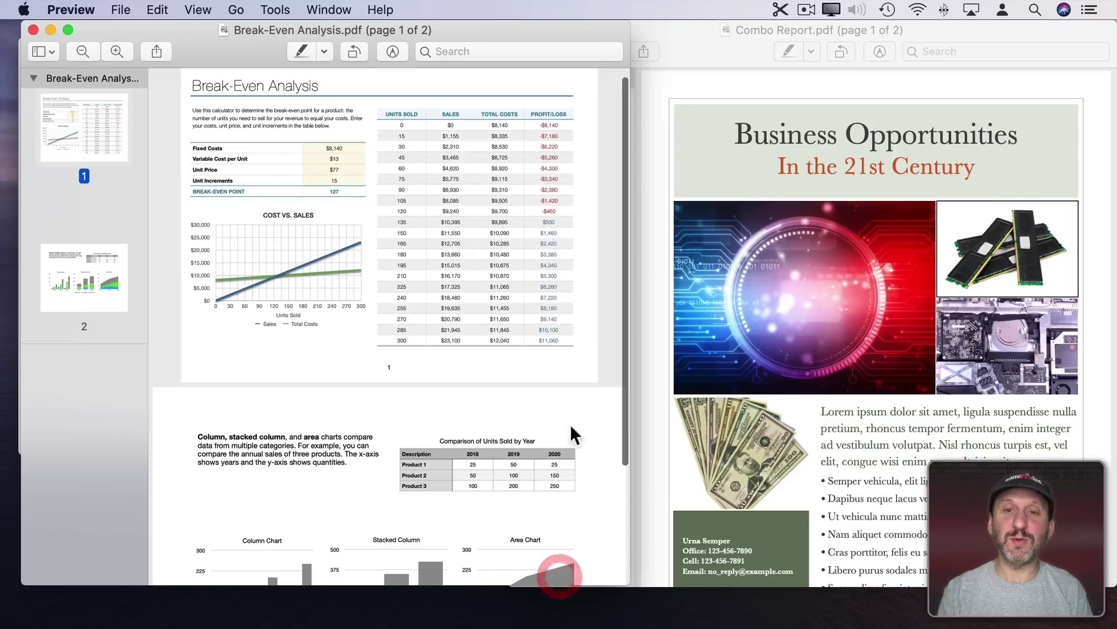
drag(676, 34, 788, 32)
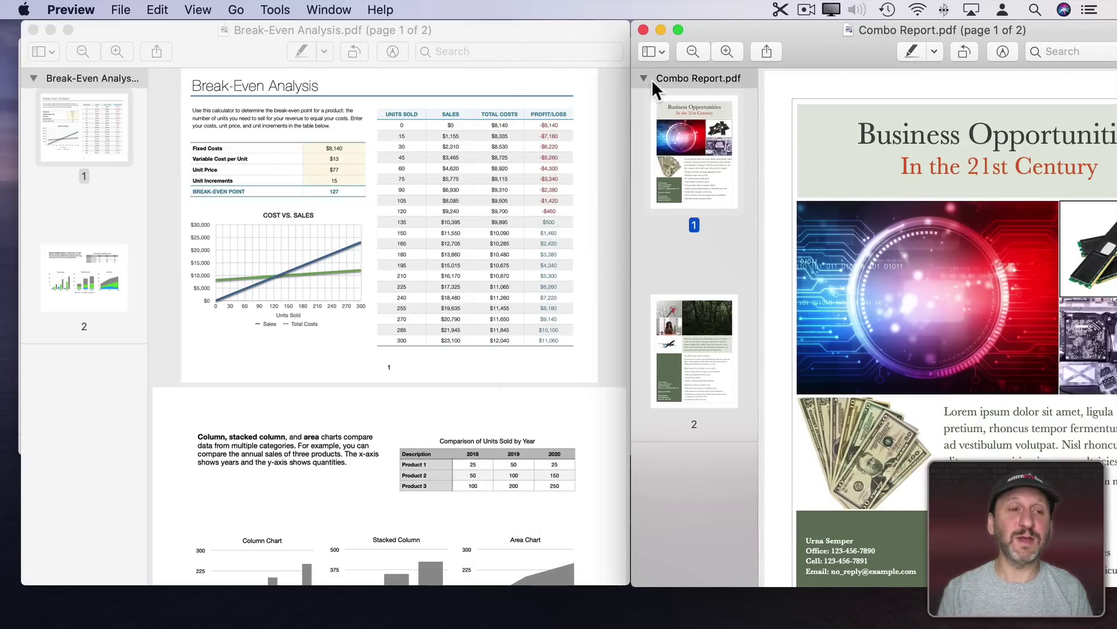
- Show page thumbnails in the Break-Even Analysis sidebar with page 1 selected
click(88, 123)
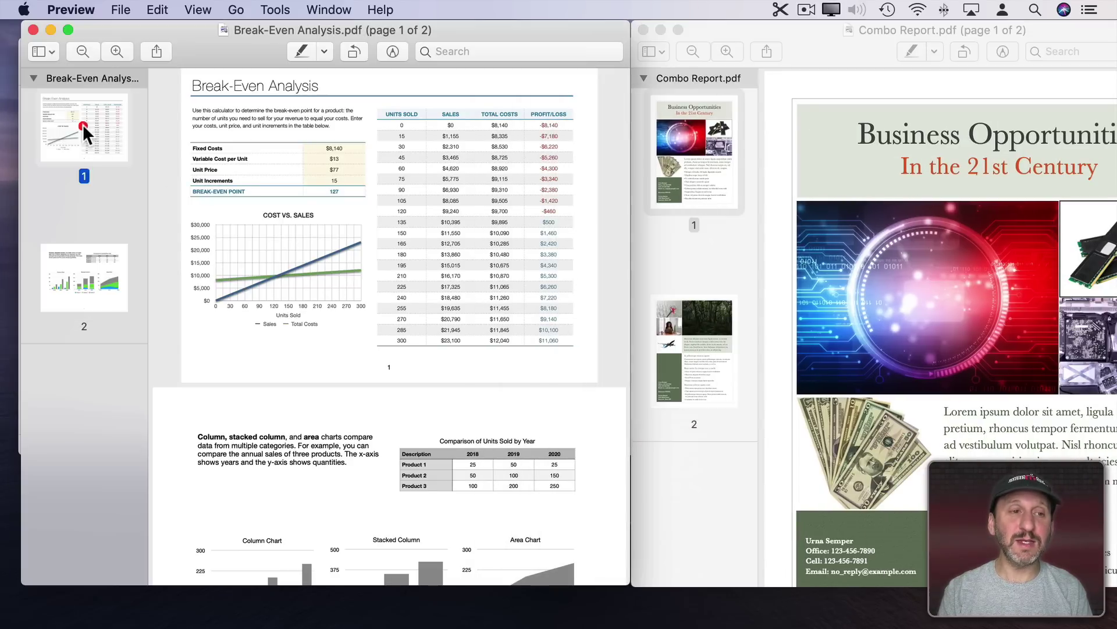
click(89, 268)
click(81, 109)
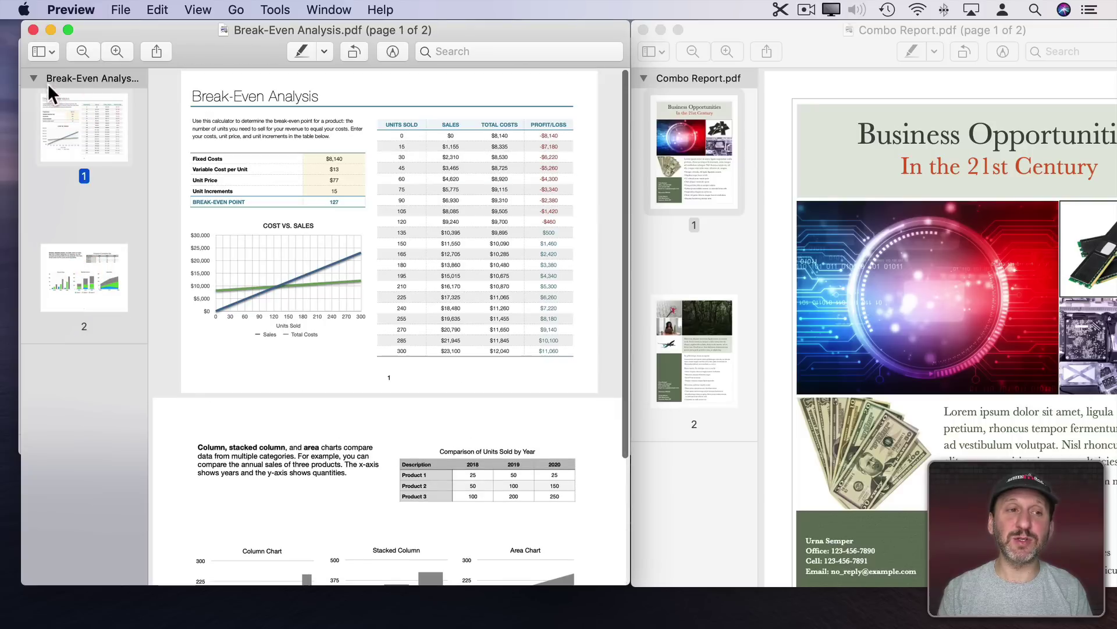
click(43, 51)
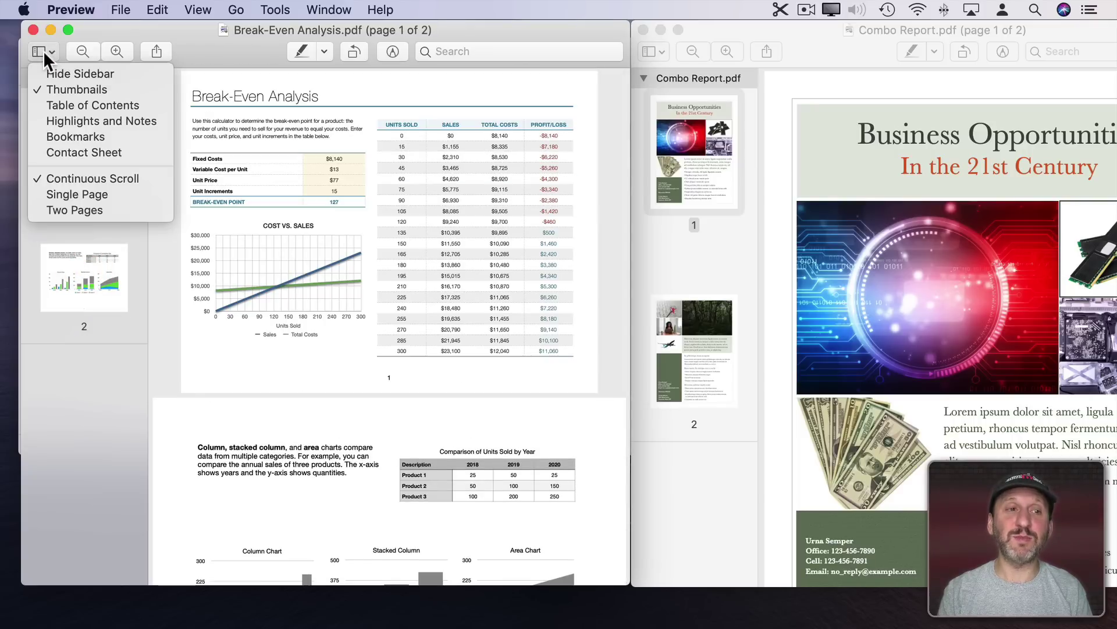
click(88, 89)
- Drag Break-Even page 1 to the end of Combo Report, making it page 3
drag(76, 124, 696, 466)
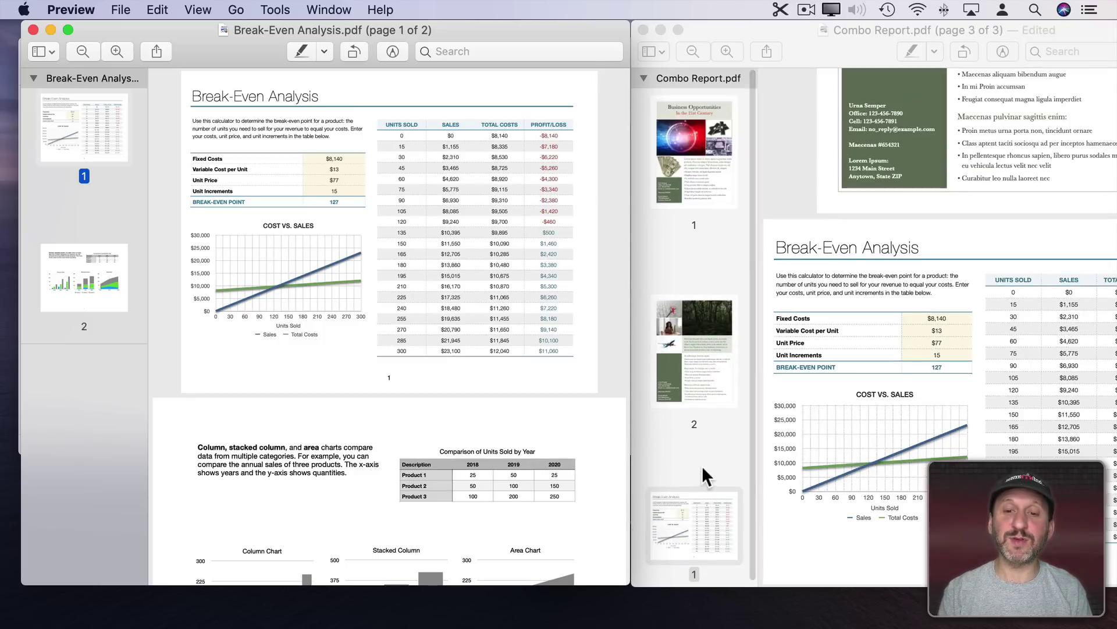
scroll(708, 457, down, 1)
click(689, 166)
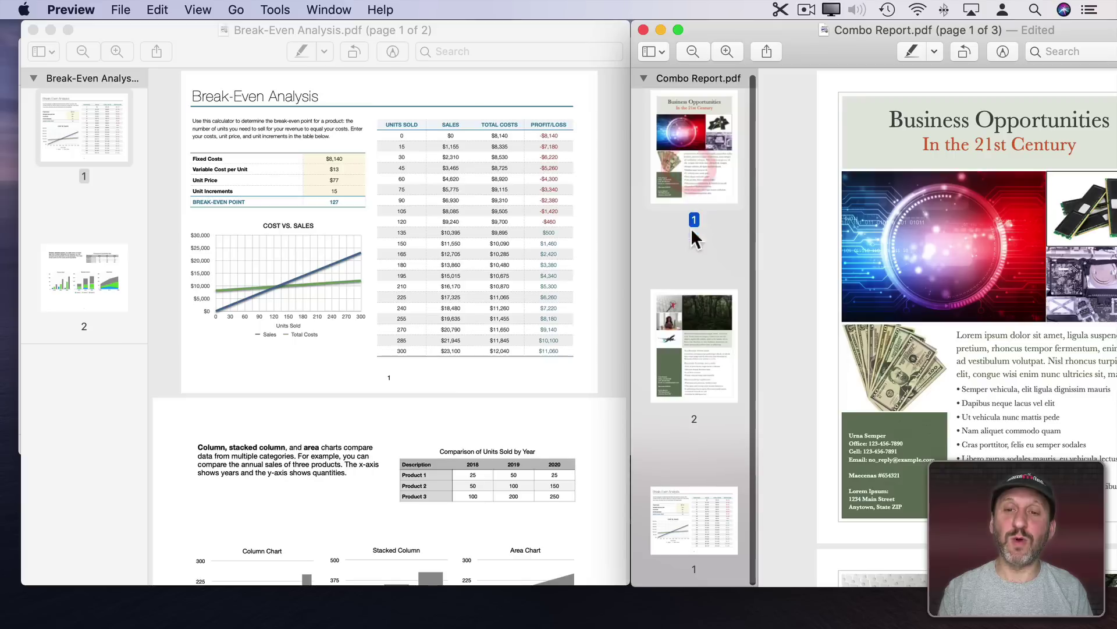
click(693, 324)
click(693, 515)
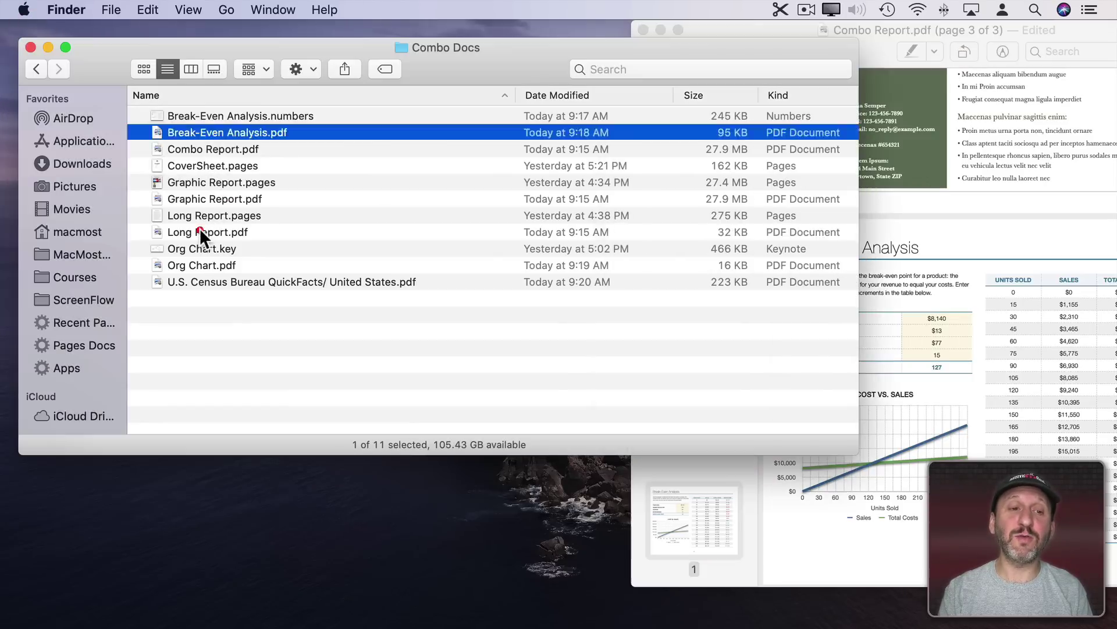
- Select all five Long Report.pdf pages and drag them to the end of Combo Report
double_click(199, 230)
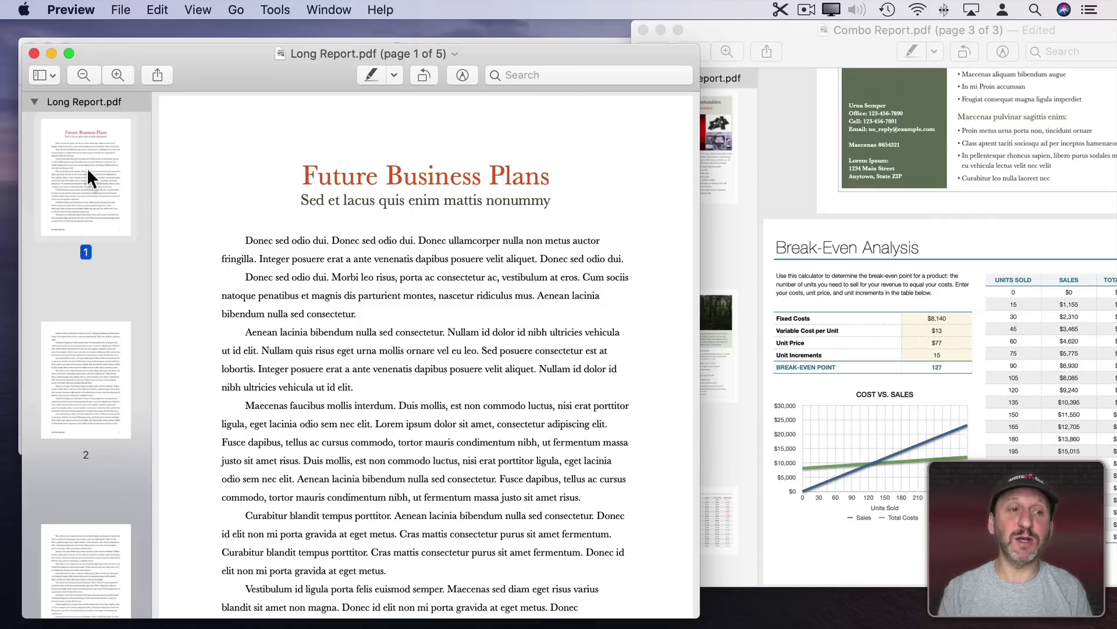
scroll(88, 238, down, 10)
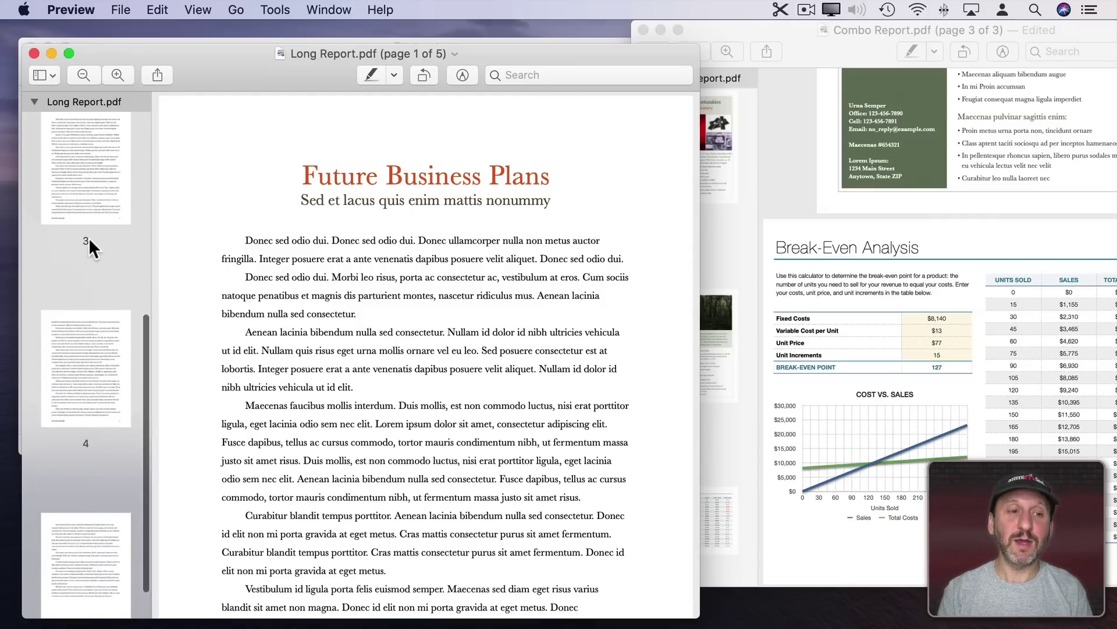
shift+click(87, 500)
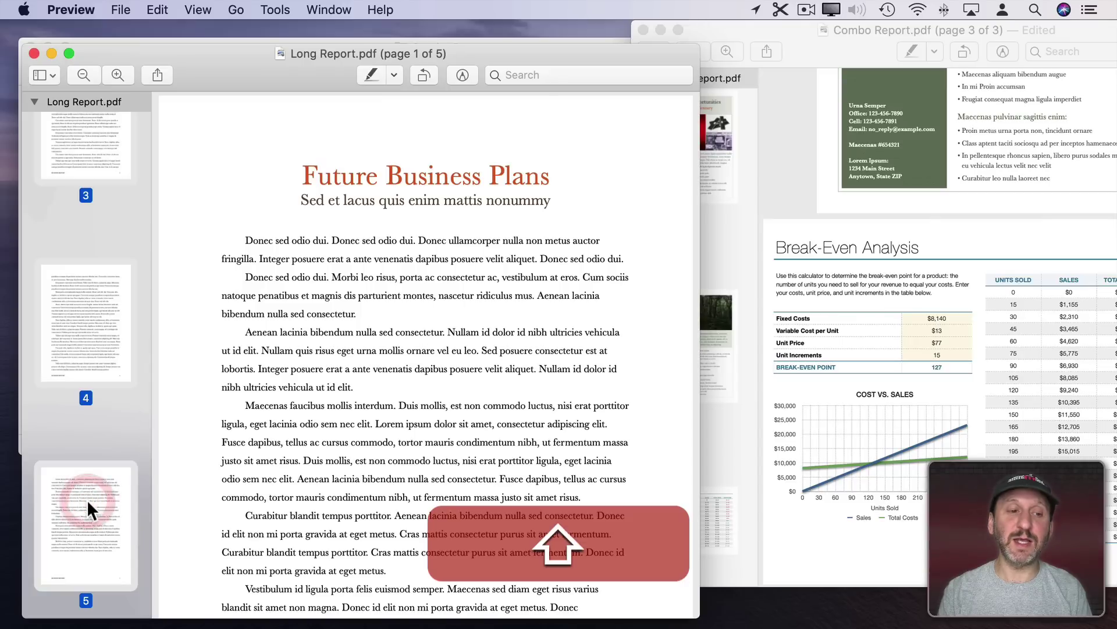
drag(119, 117, 738, 574)
click(748, 511)
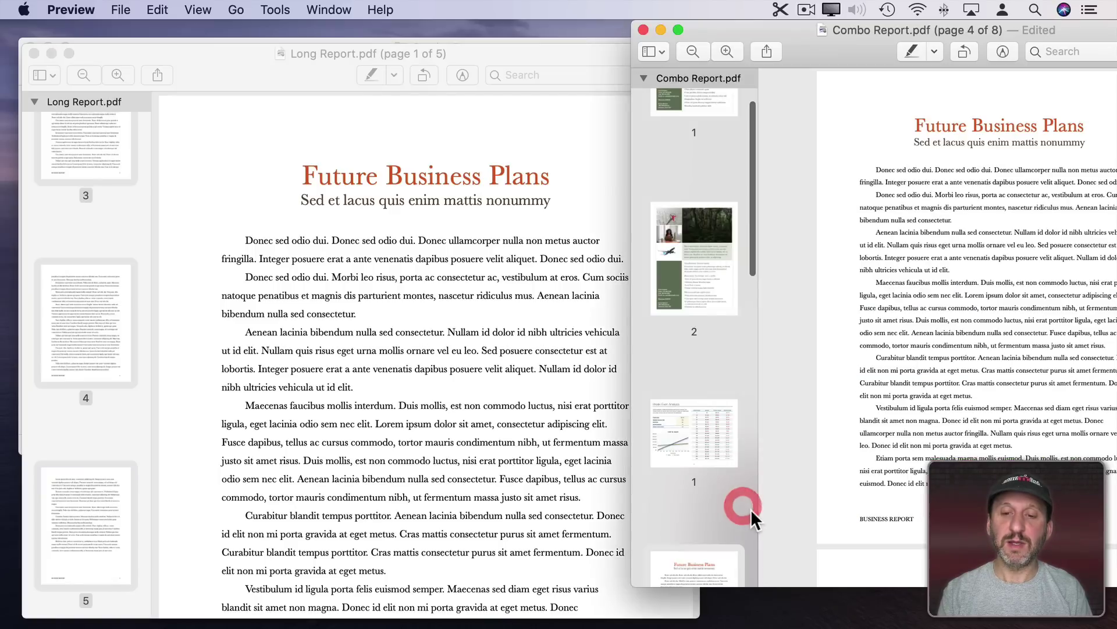
scroll(752, 516, down, 10)
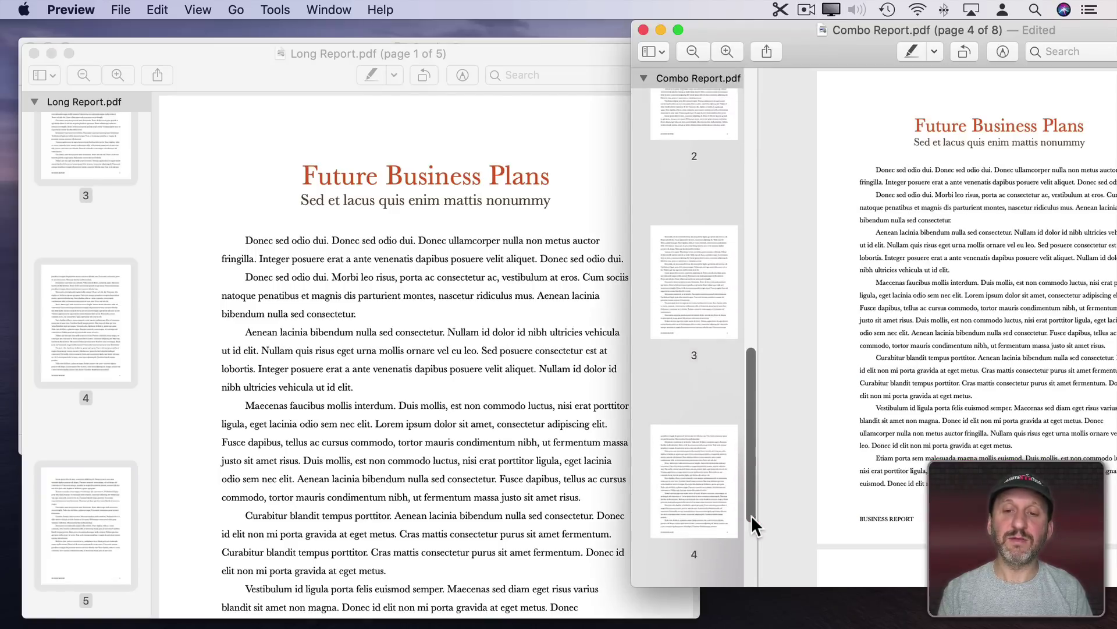
- Close Long Report and append Break-Even Analysis page 2 as Combo Report's ninth page
click(34, 53)
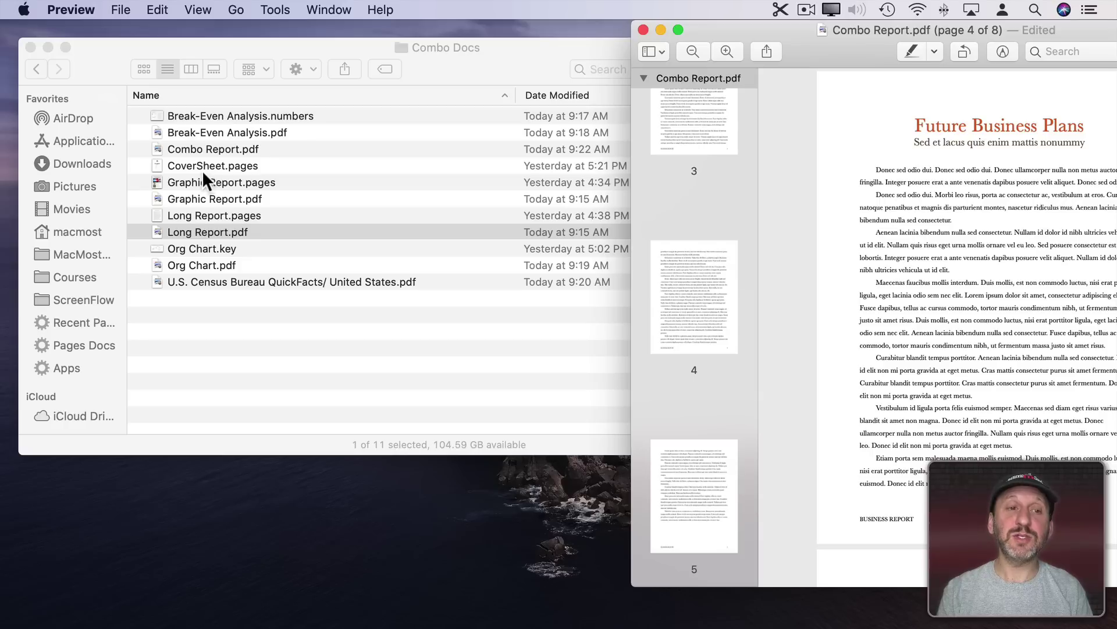
double_click(191, 133)
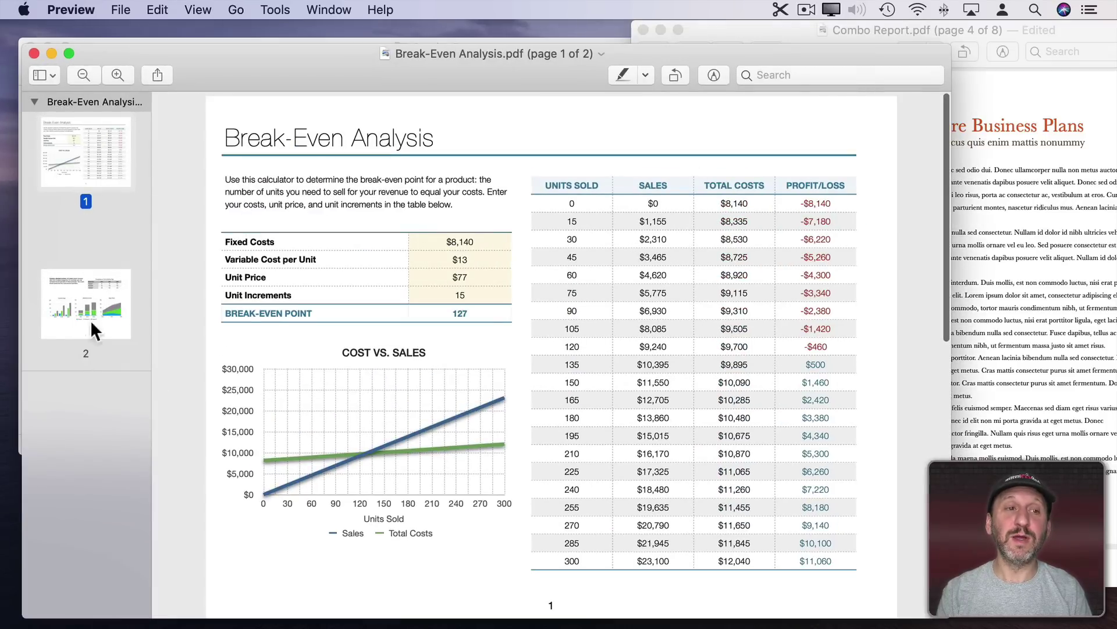
click(82, 291)
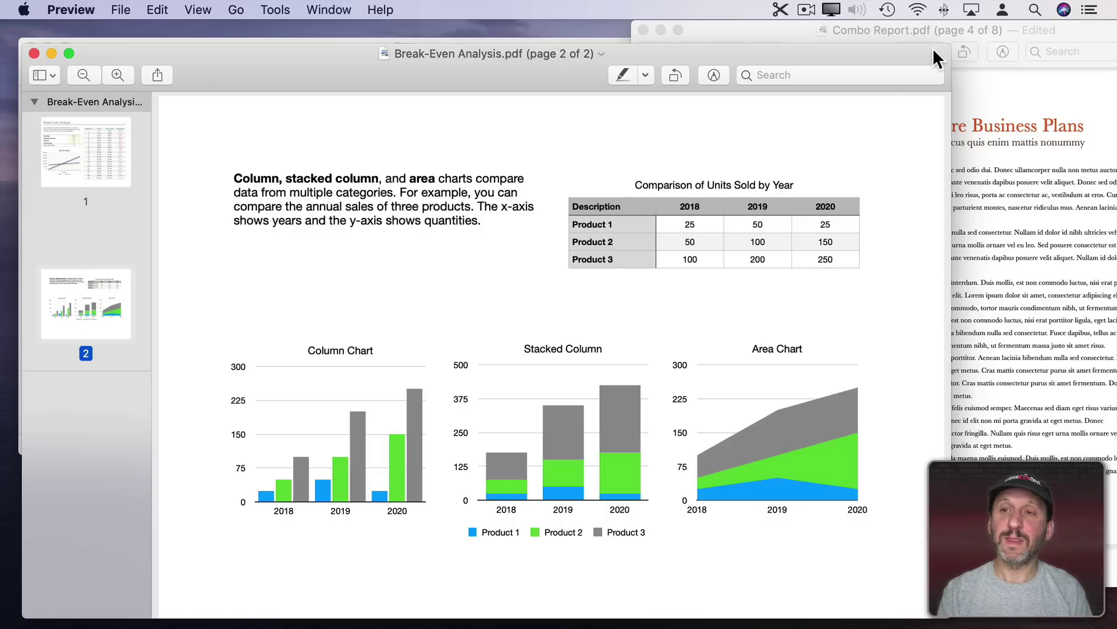
drag(950, 38, 631, 43)
drag(111, 309, 705, 540)
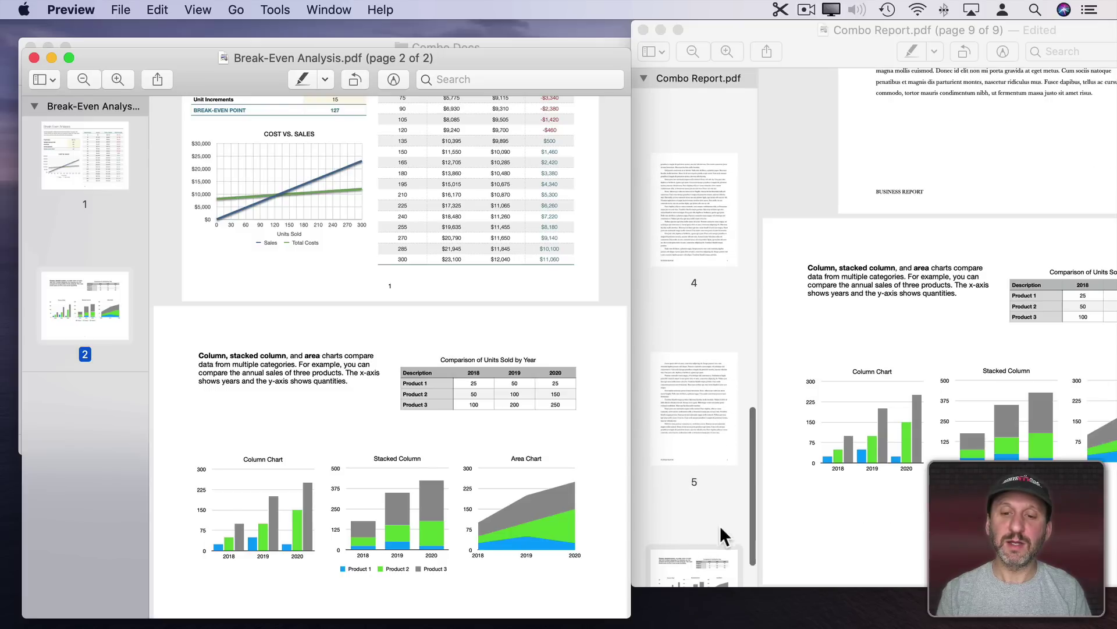
scroll(706, 524, down, 3)
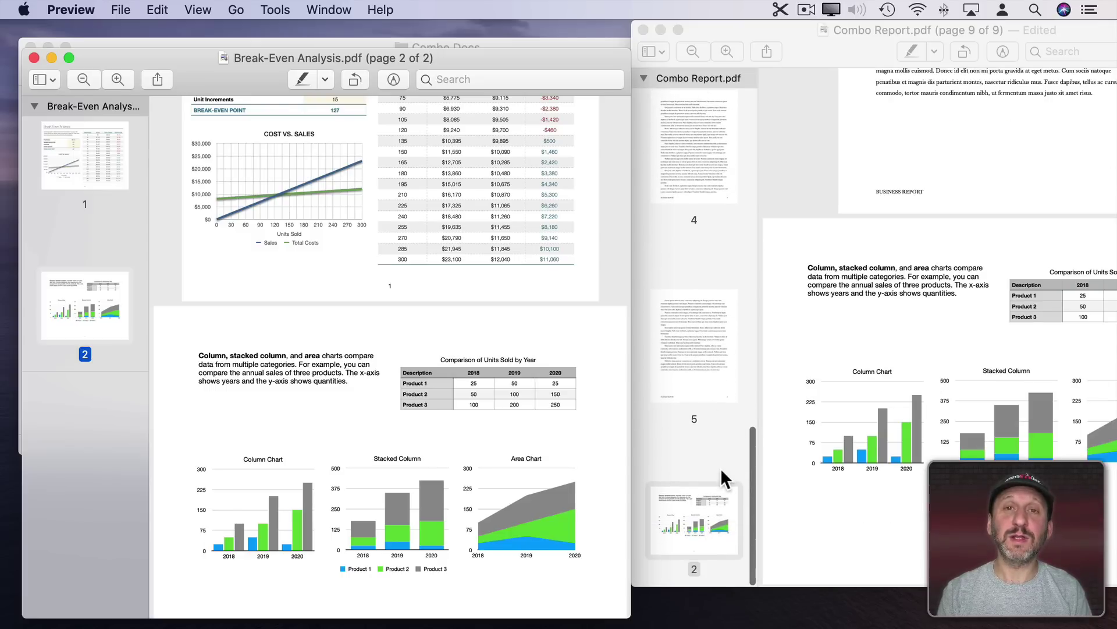
key(super+w)
- Open Org Chart.pdf with thumbnails and drag its page to the end of Combo Report
double_click(200, 264)
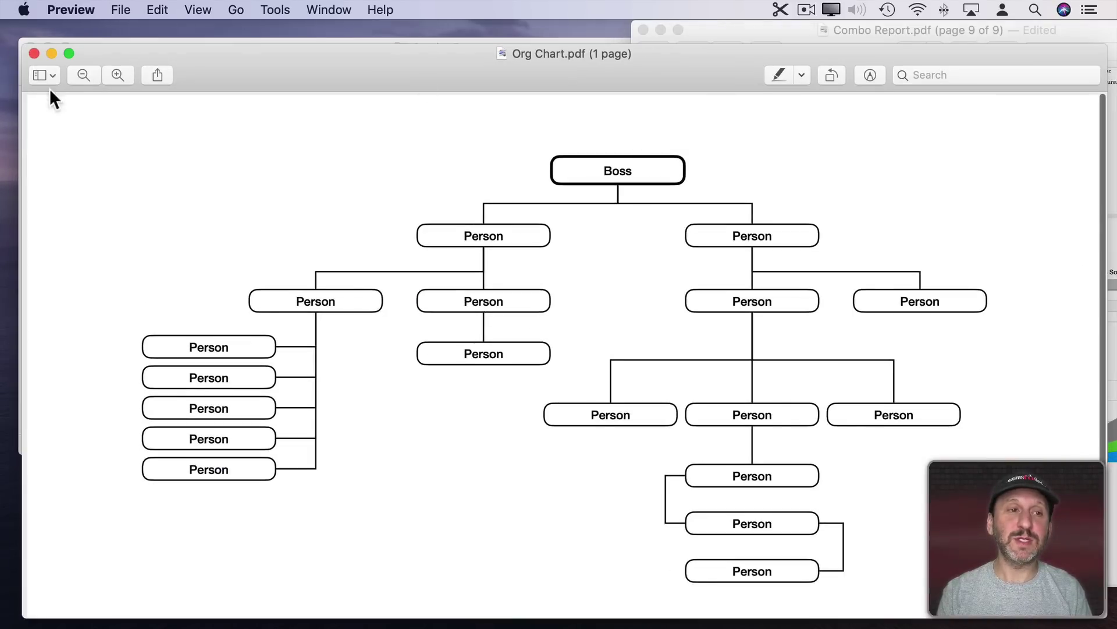
click(45, 76)
click(54, 113)
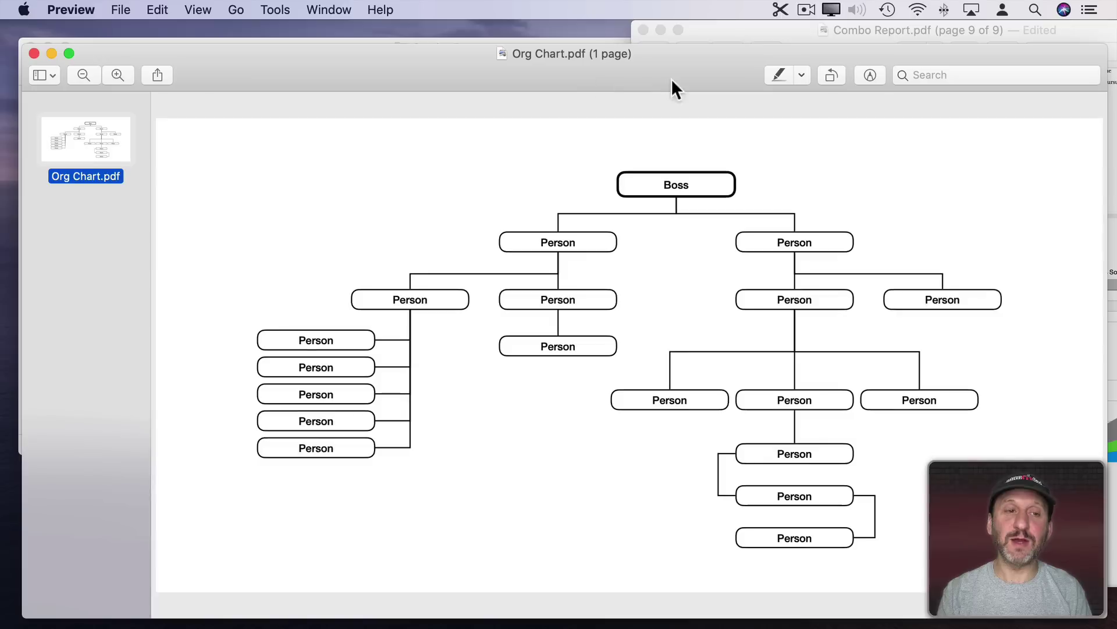
drag(1094, 48, 599, 117)
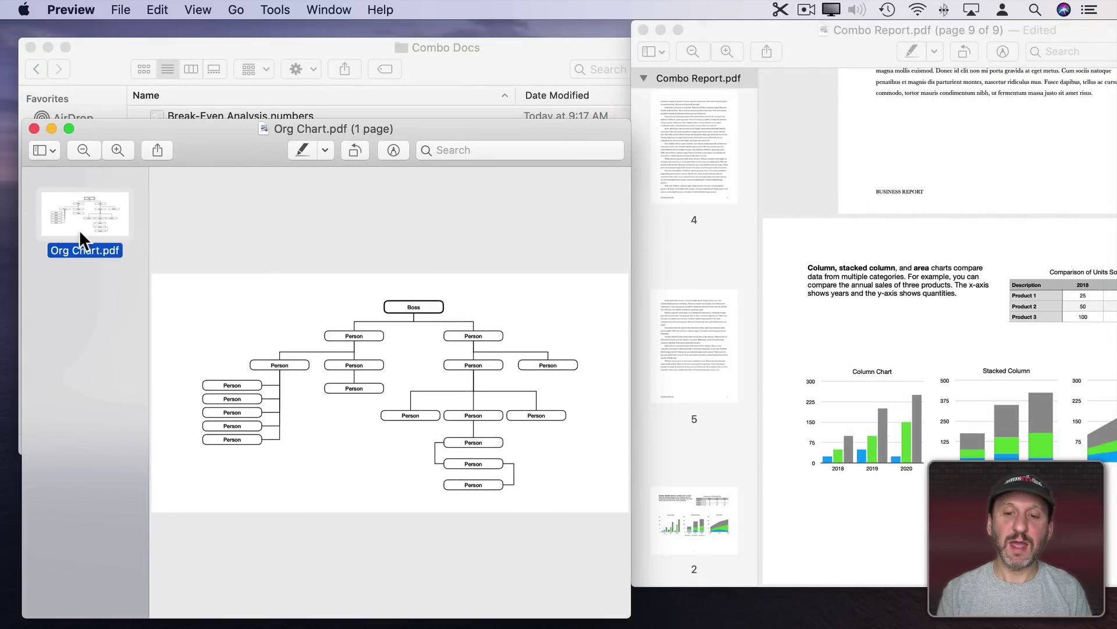
drag(82, 240, 705, 555)
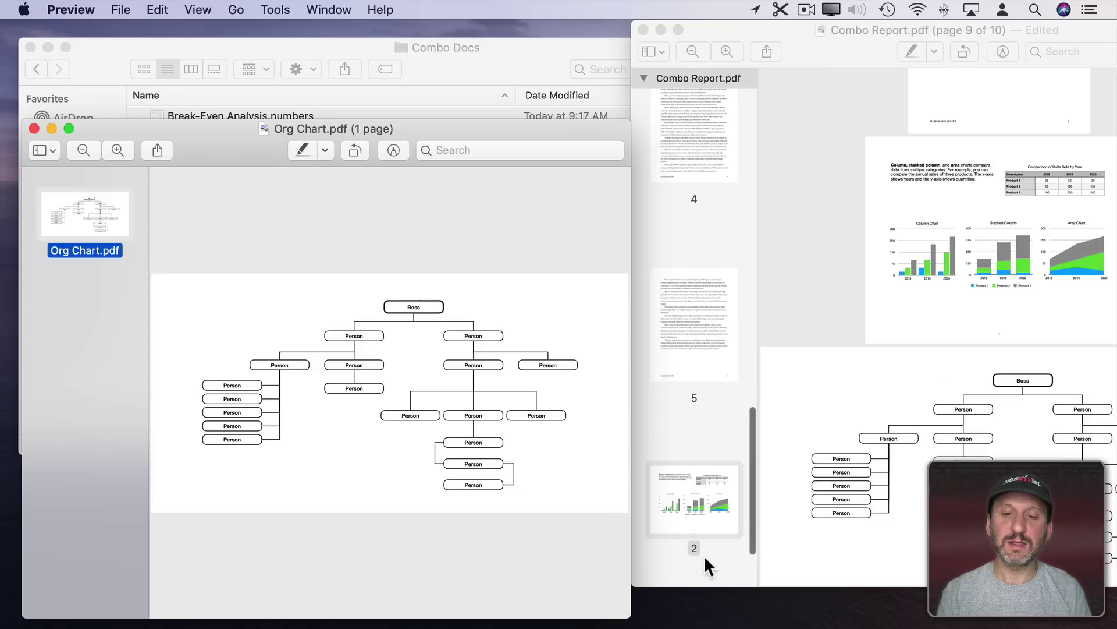
scroll(704, 555, down, 5)
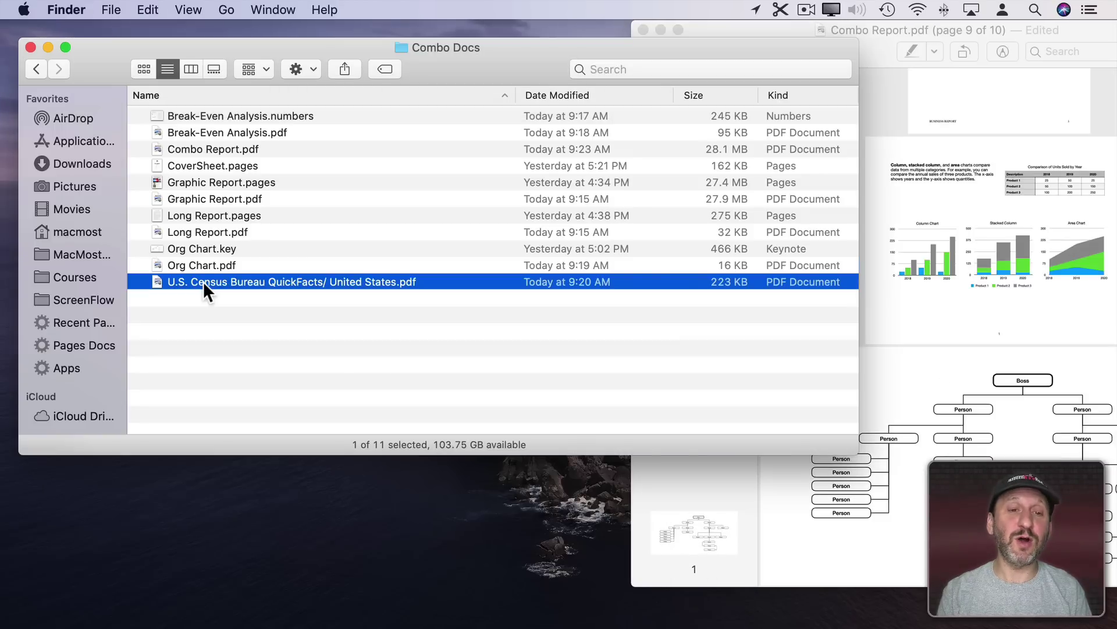
- Crop the Census QuickFacts PDF to its data table and append it as page 11
double_click(203, 281)
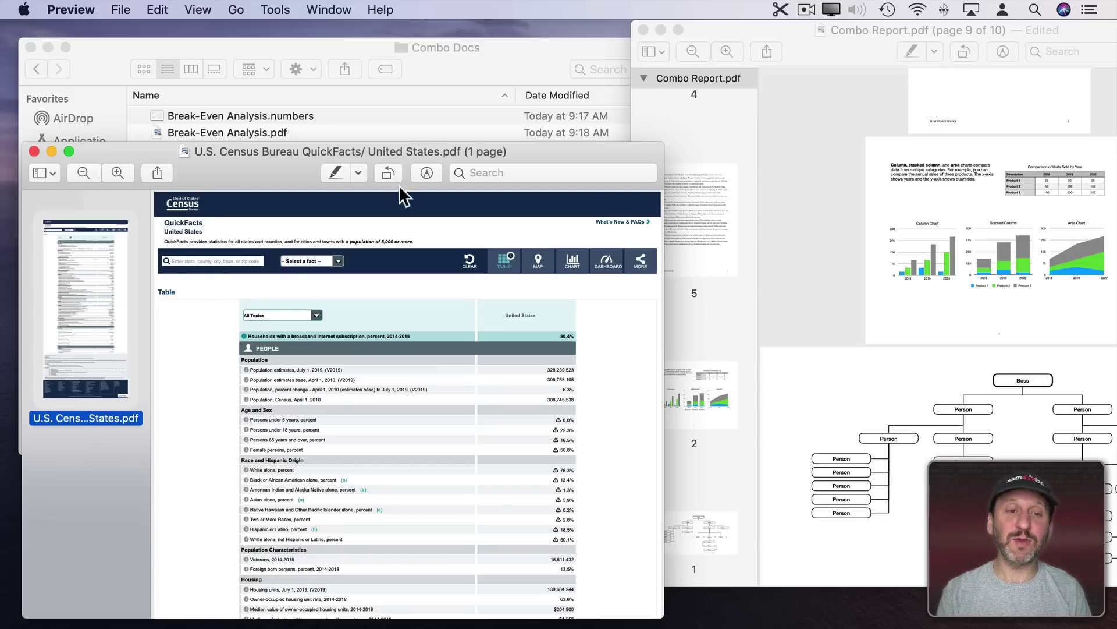
click(432, 173)
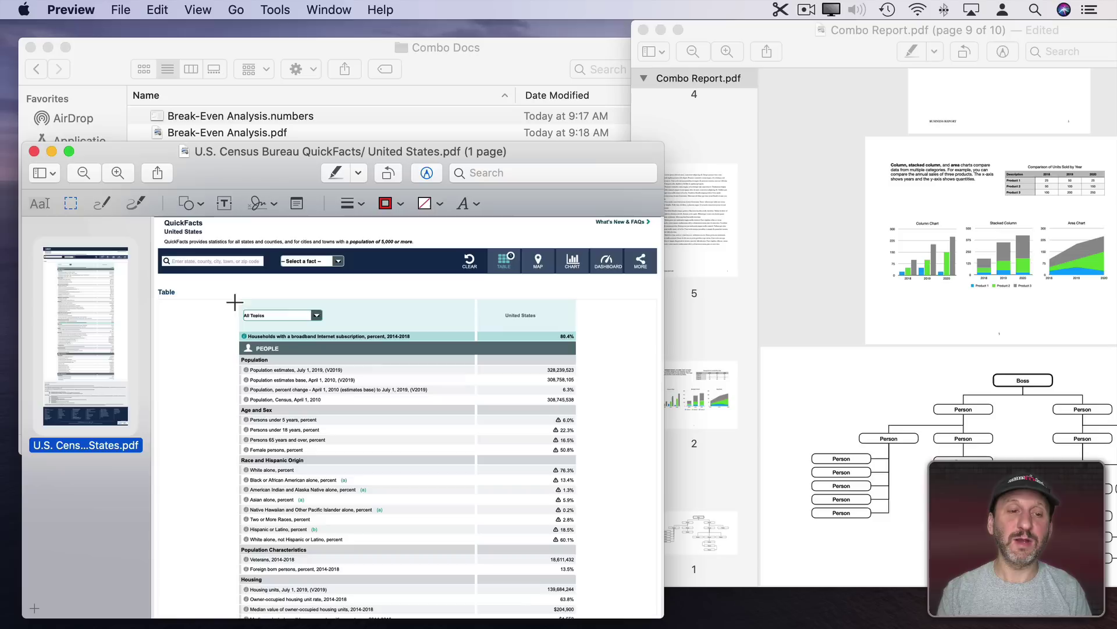
drag(235, 295, 581, 403)
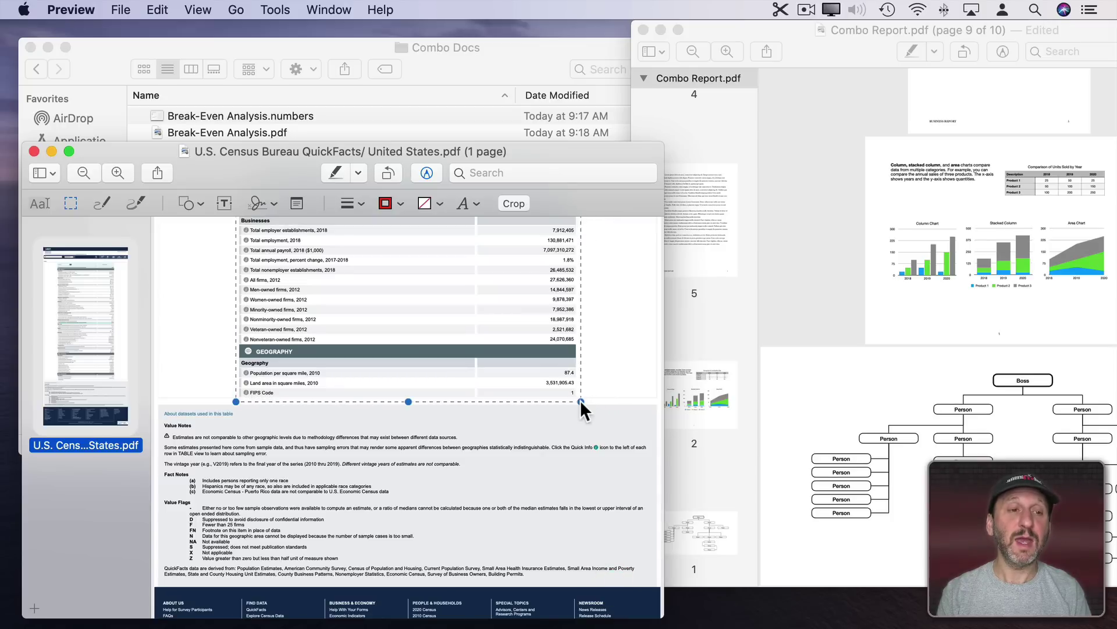
click(513, 203)
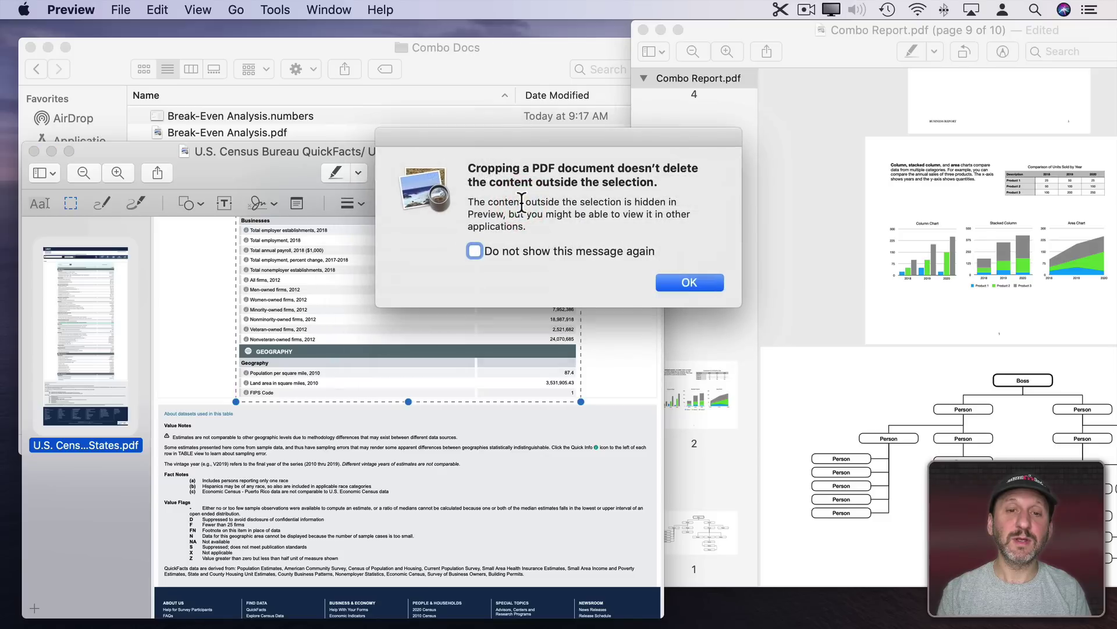
click(687, 283)
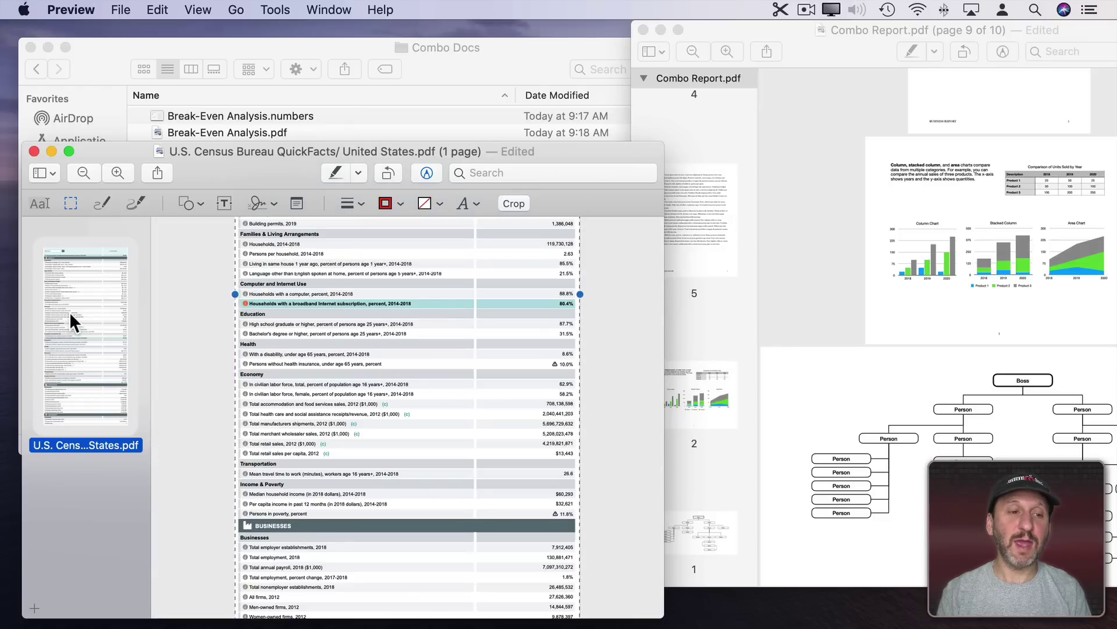
drag(68, 312, 710, 522)
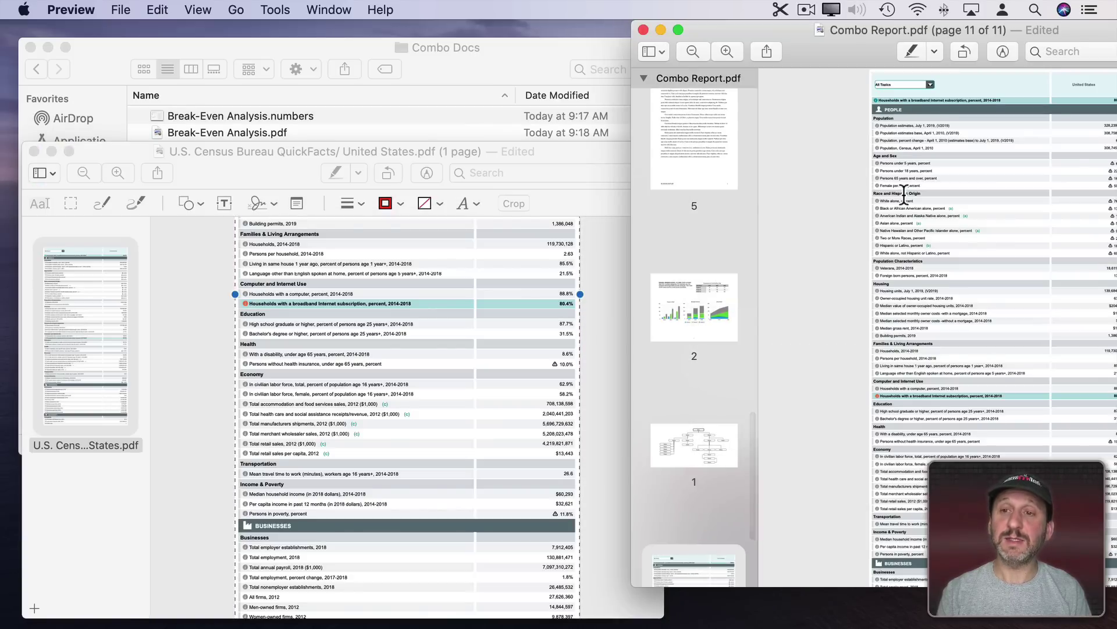
- Save Combo Report now that the census table page is included
scroll(903, 195, up, 5)
scroll(904, 195, down, 5)
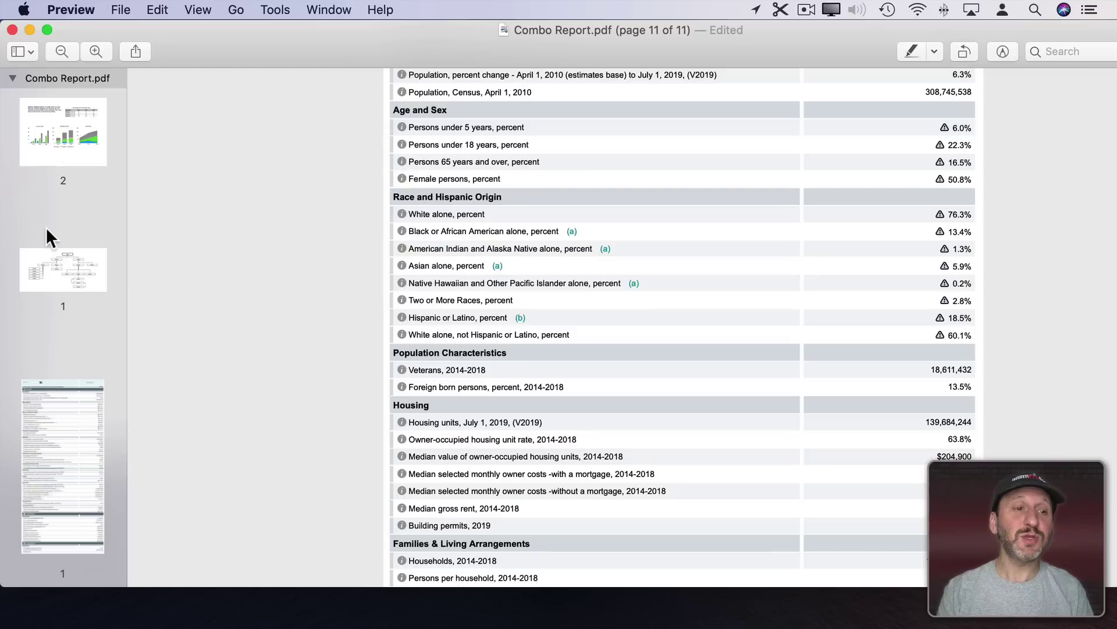
scroll(46, 233, up, 5)
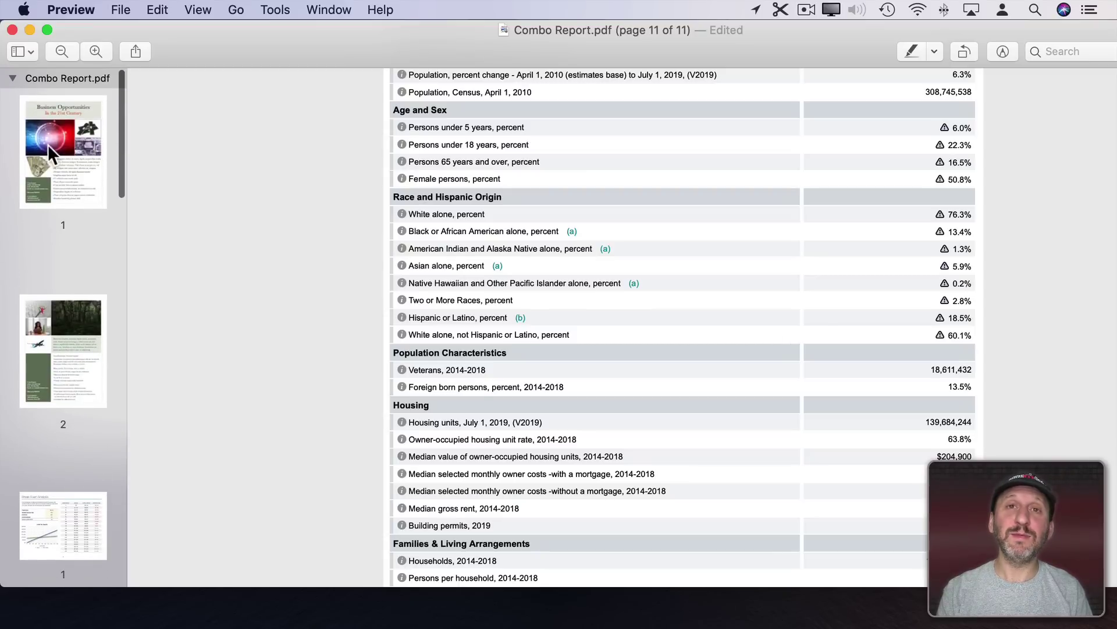
click(134, 9)
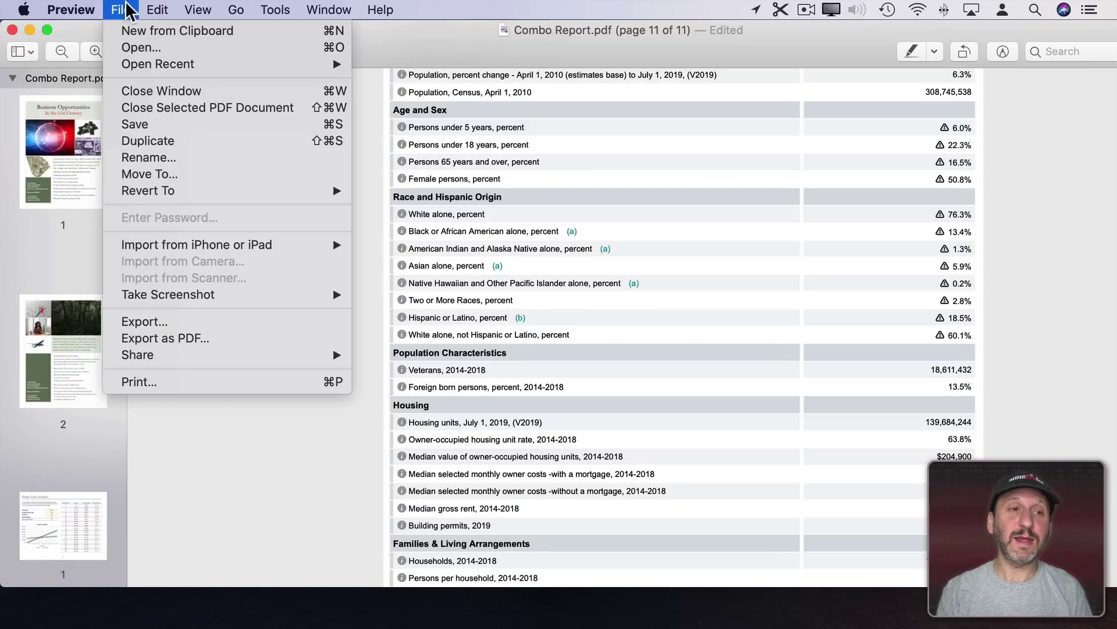
click(146, 123)
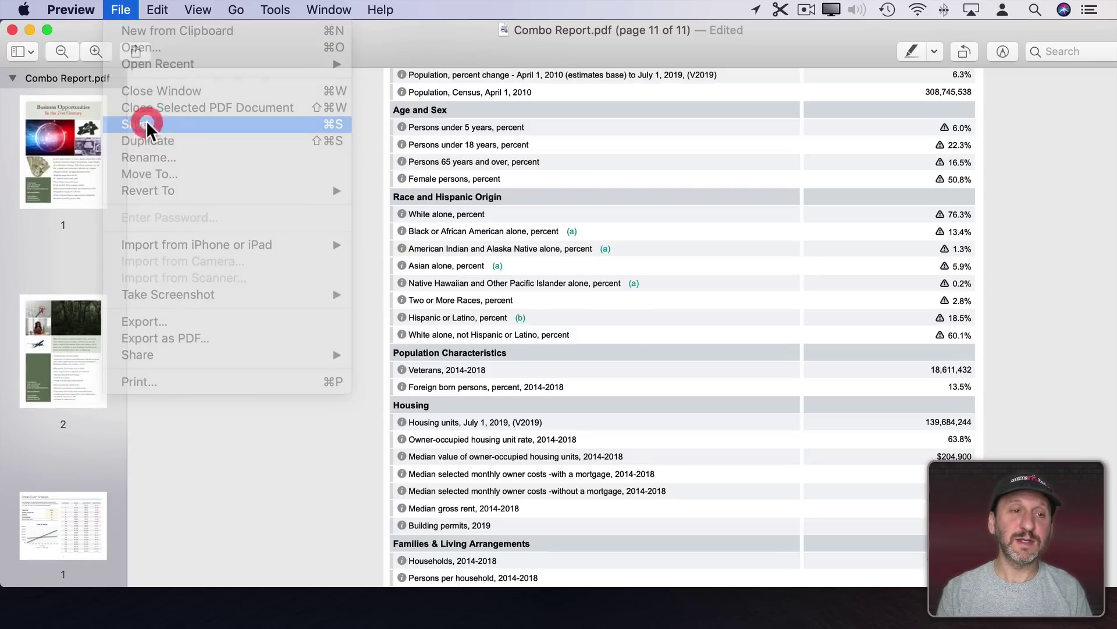
- Step through the report's pages, from page 1 through Break-Even Analysis and Future Business Plans to the charts page
click(73, 172)
click(79, 347)
scroll(79, 347, down, 4)
click(69, 273)
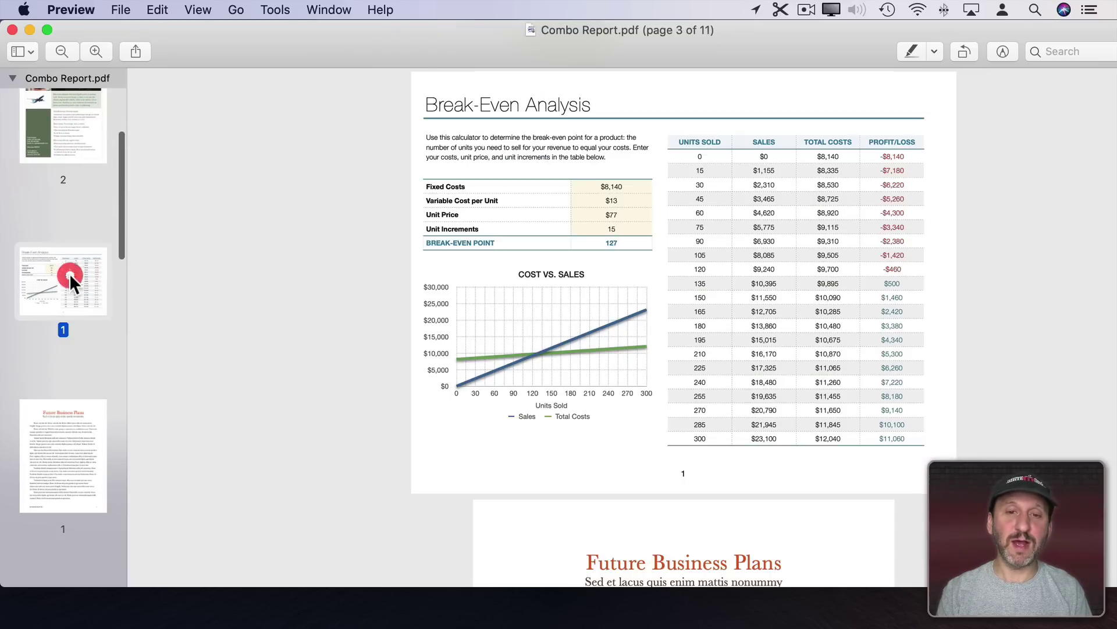
click(86, 428)
click(69, 468)
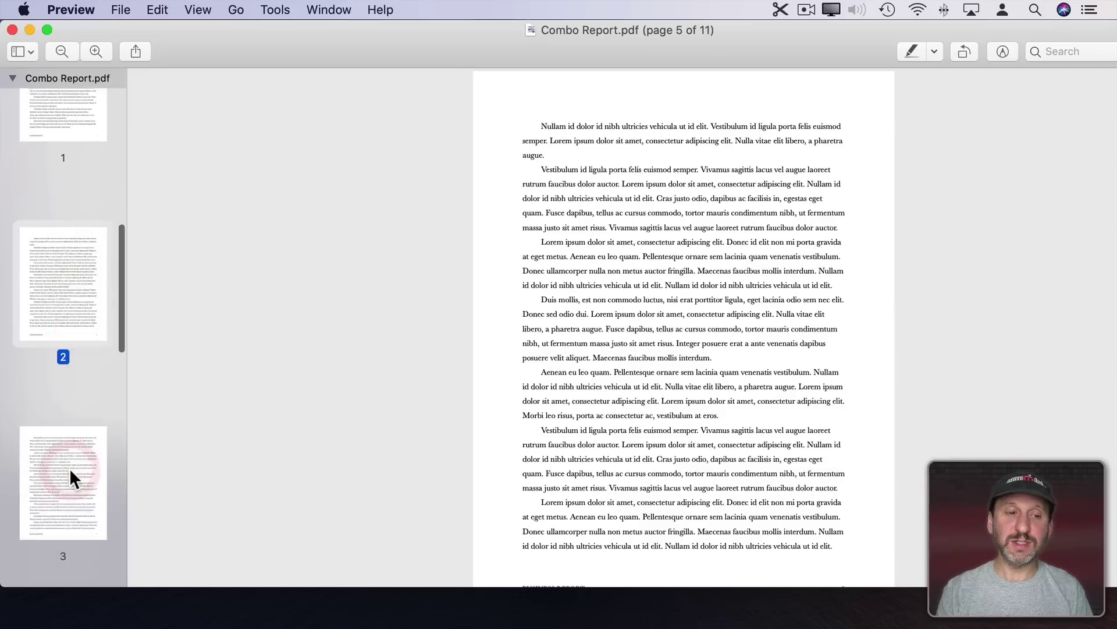
click(67, 302)
click(68, 520)
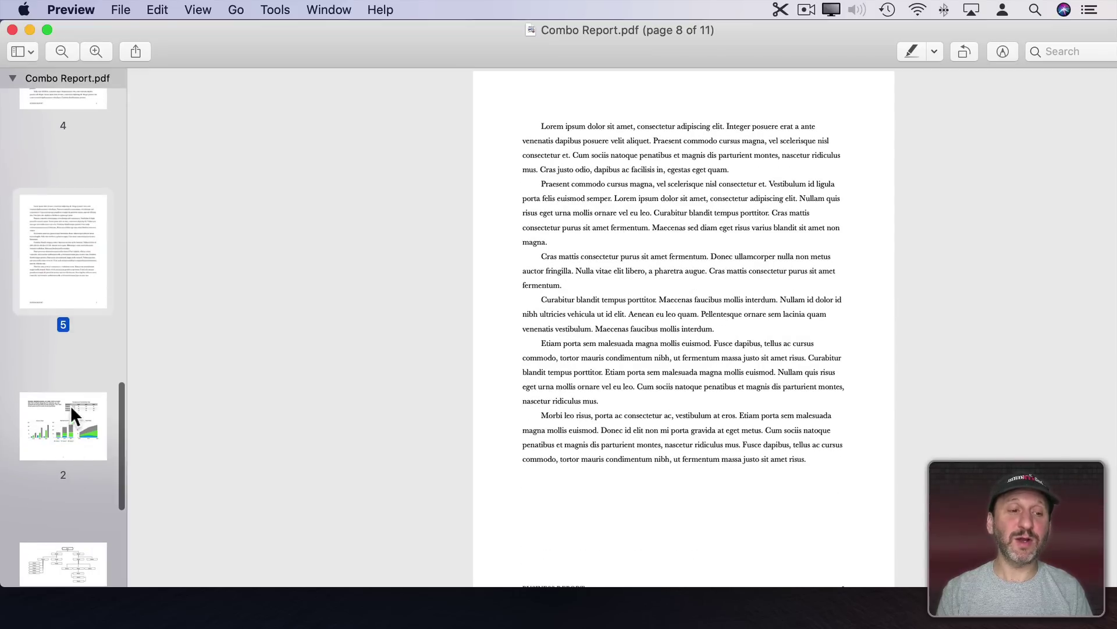
click(68, 421)
- Move the org chart page ahead of the charts page in Combo Report
scroll(106, 404, down, 3)
click(60, 377)
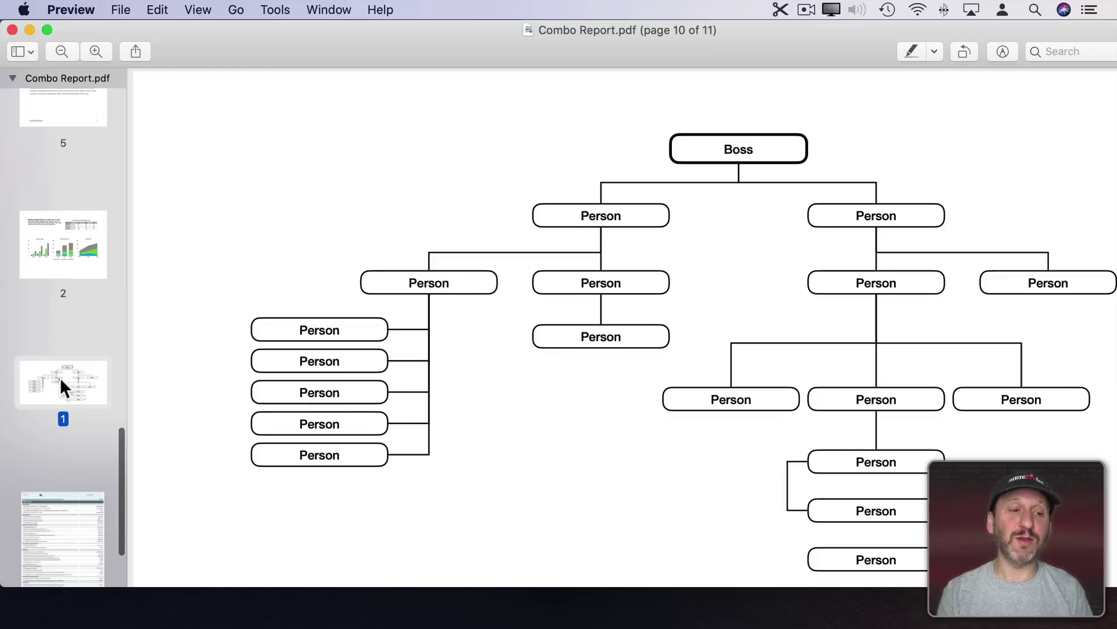
drag(61, 384, 62, 205)
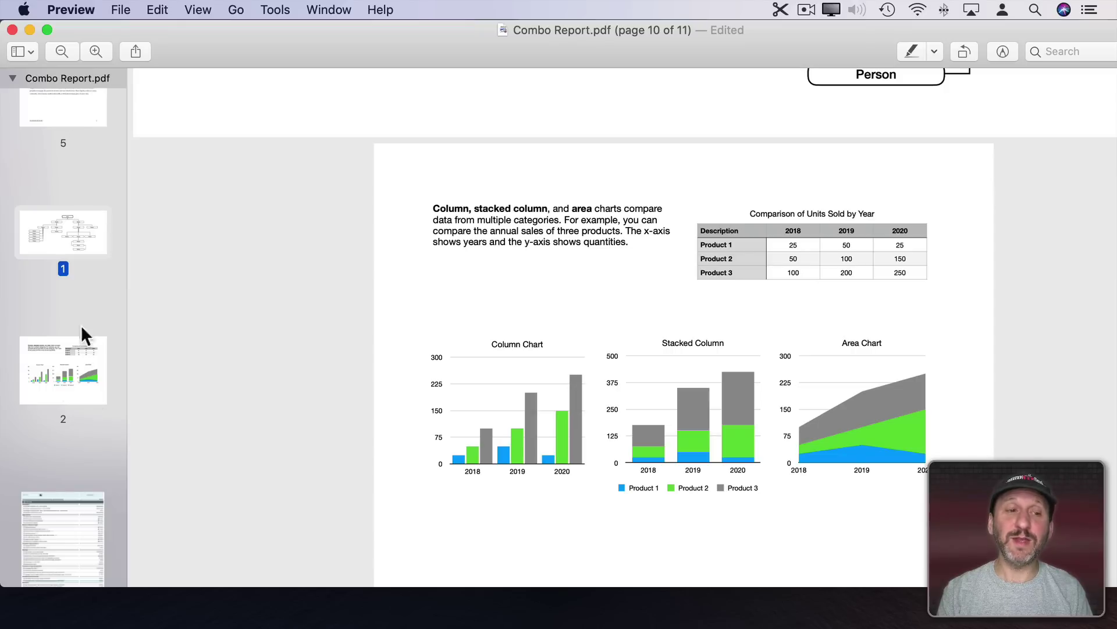
- Check the text page before the org chart, then narrow the Preview window to reveal the Combo Docs folder
scroll(74, 391, down, 3)
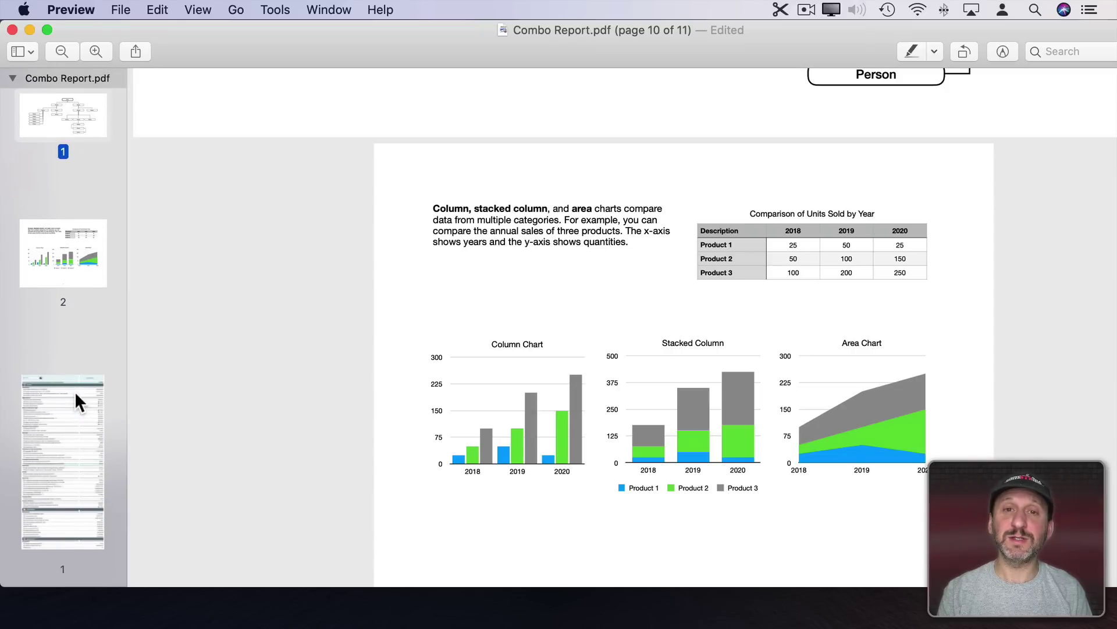
scroll(89, 278, up, 8)
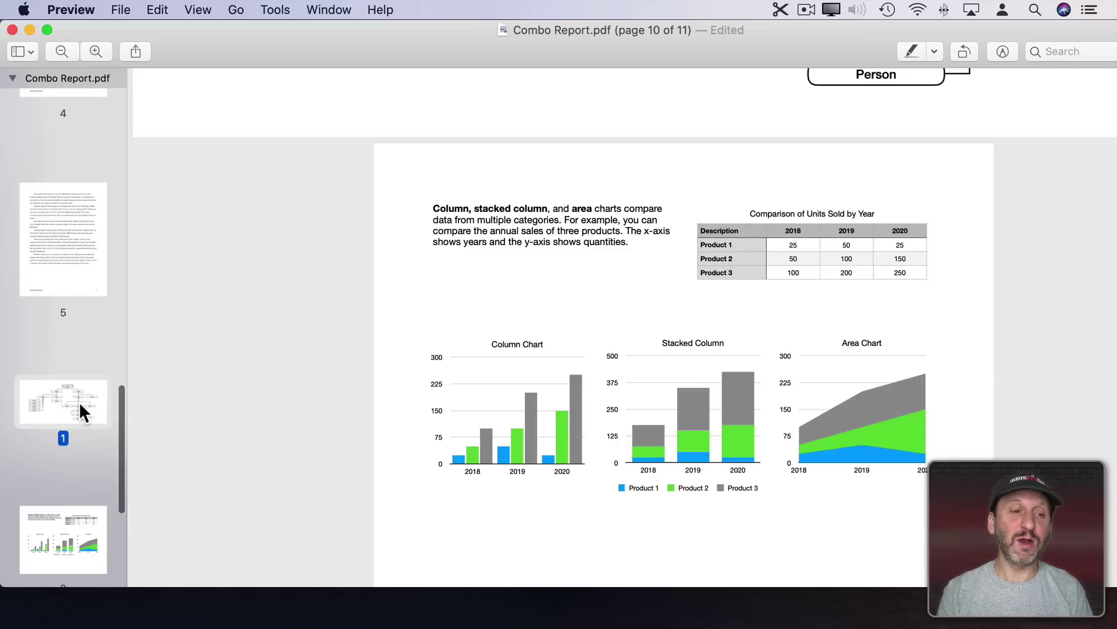
click(70, 242)
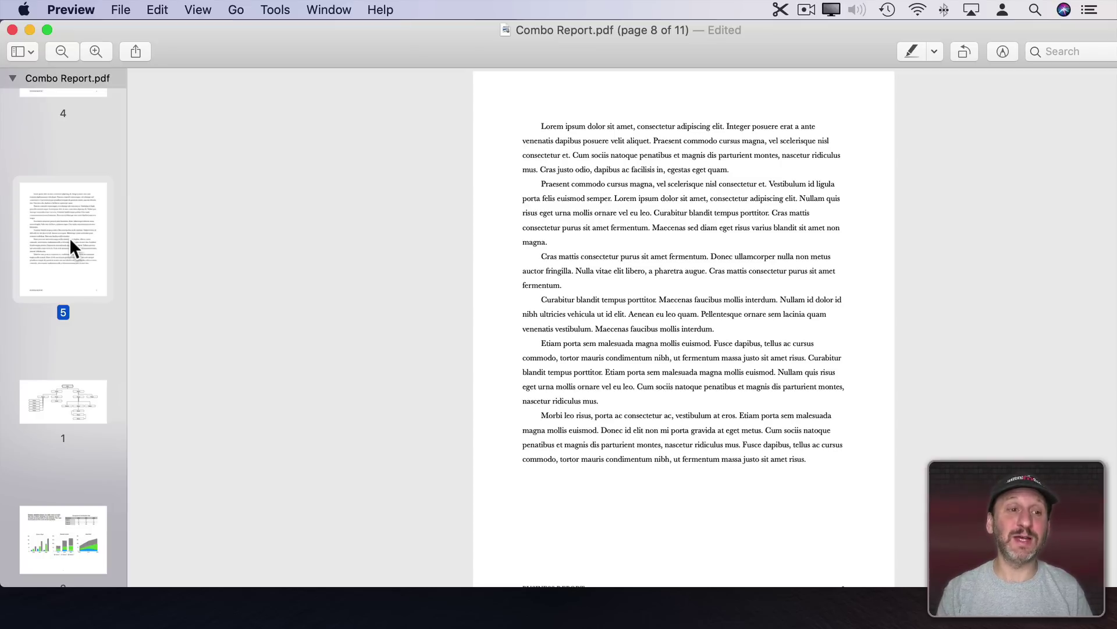
scroll(75, 162, up, 5)
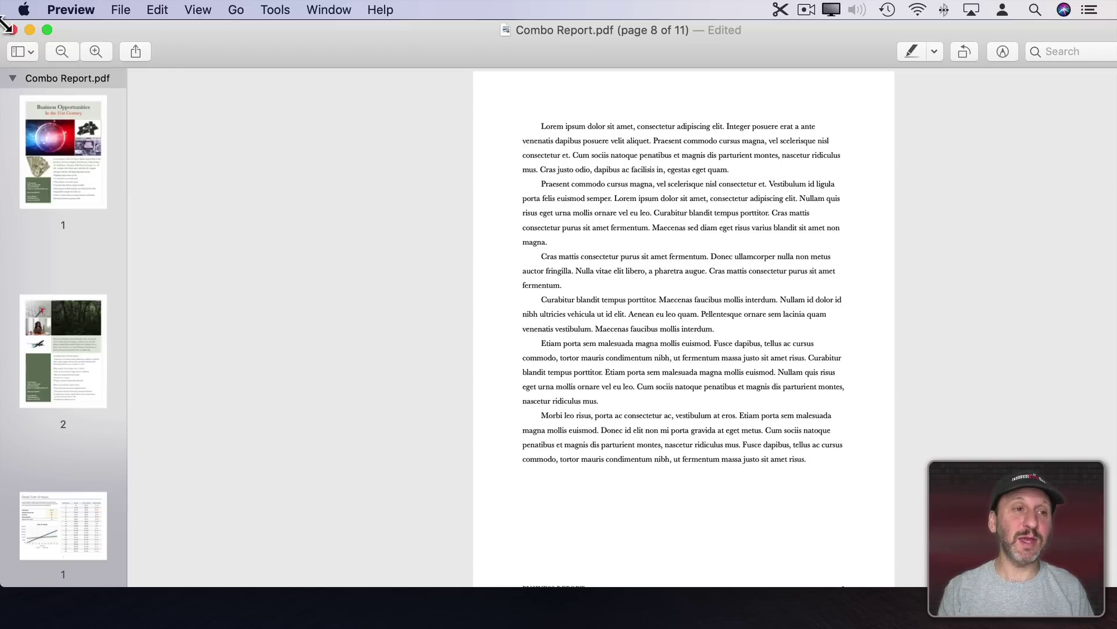
drag(6, 24, 636, 30)
- Open CoverSheet.pages from Combo Docs and export it as CoverSheet.pdf
click(320, 145)
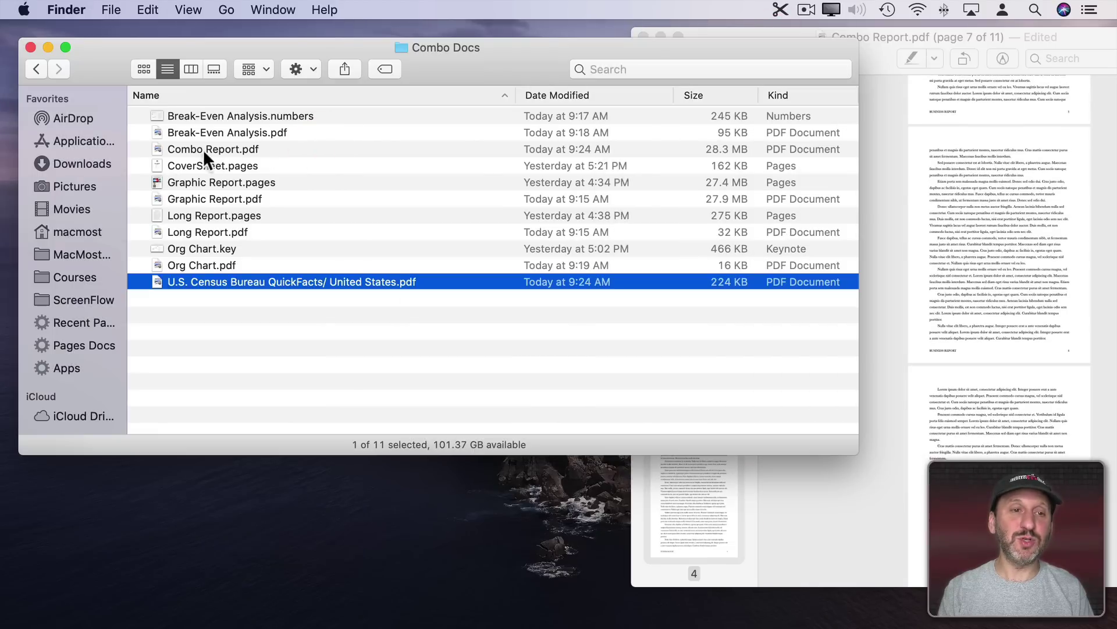
double_click(194, 167)
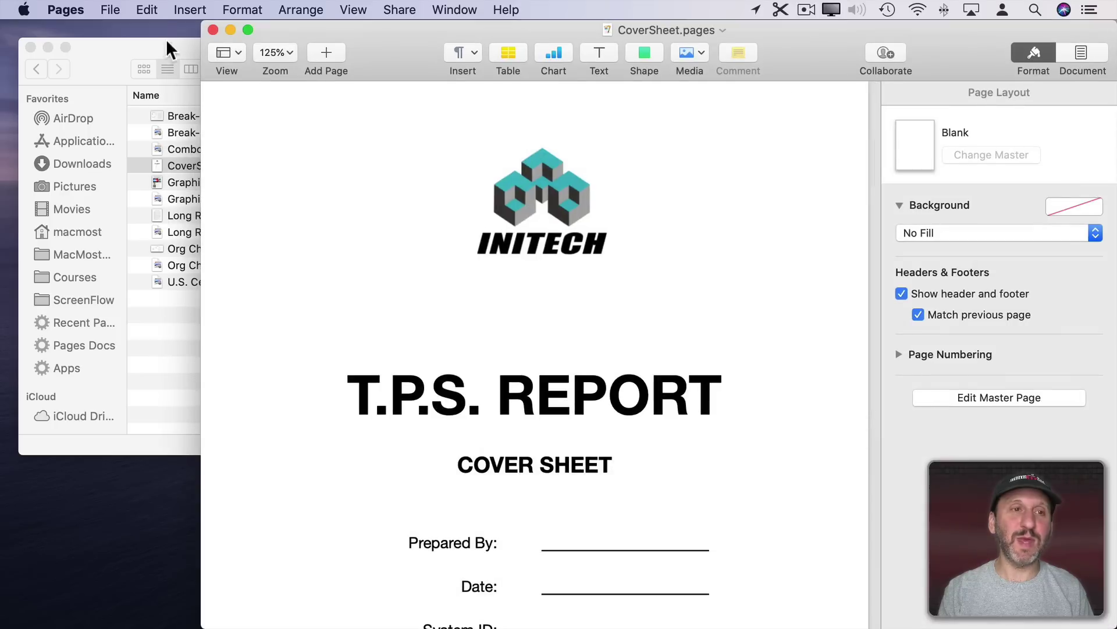
click(110, 10)
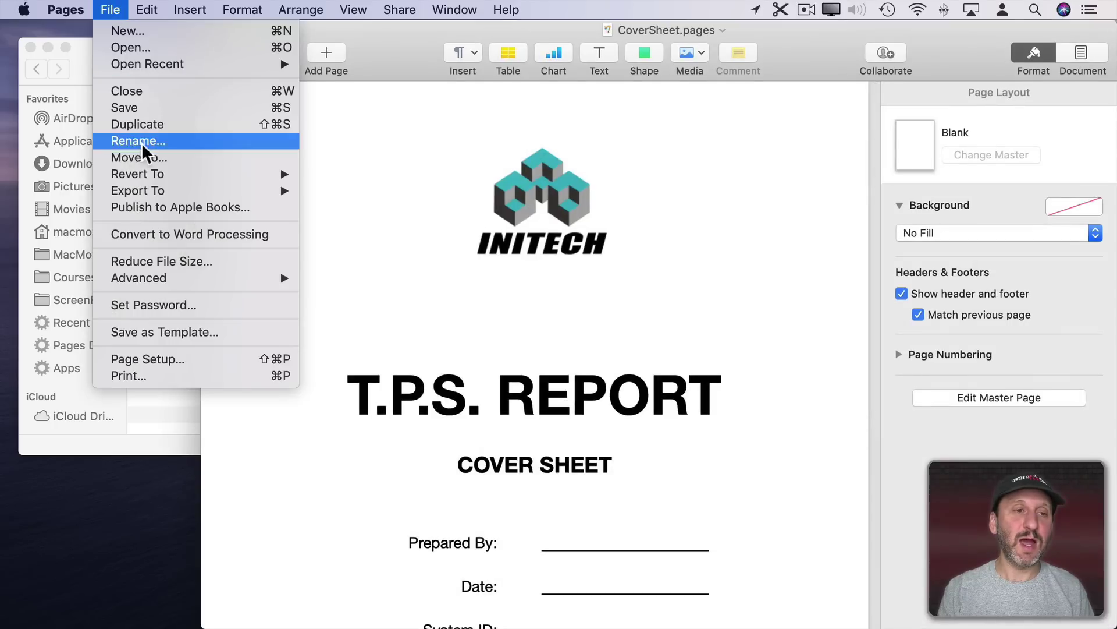
mouse_move(150, 190)
click(320, 190)
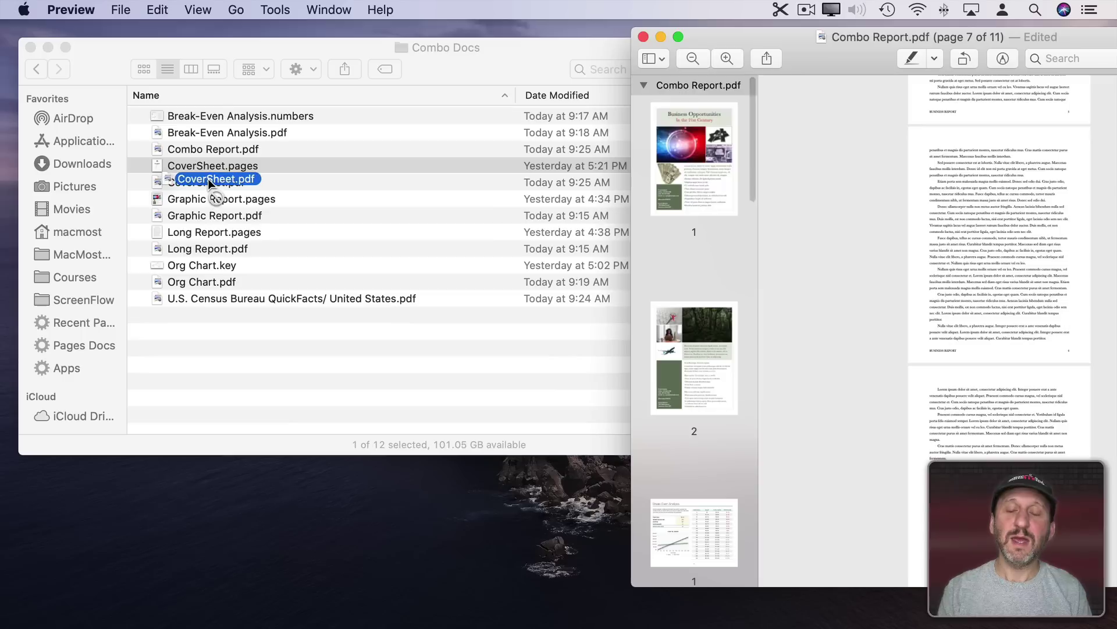
drag(207, 180, 521, 121)
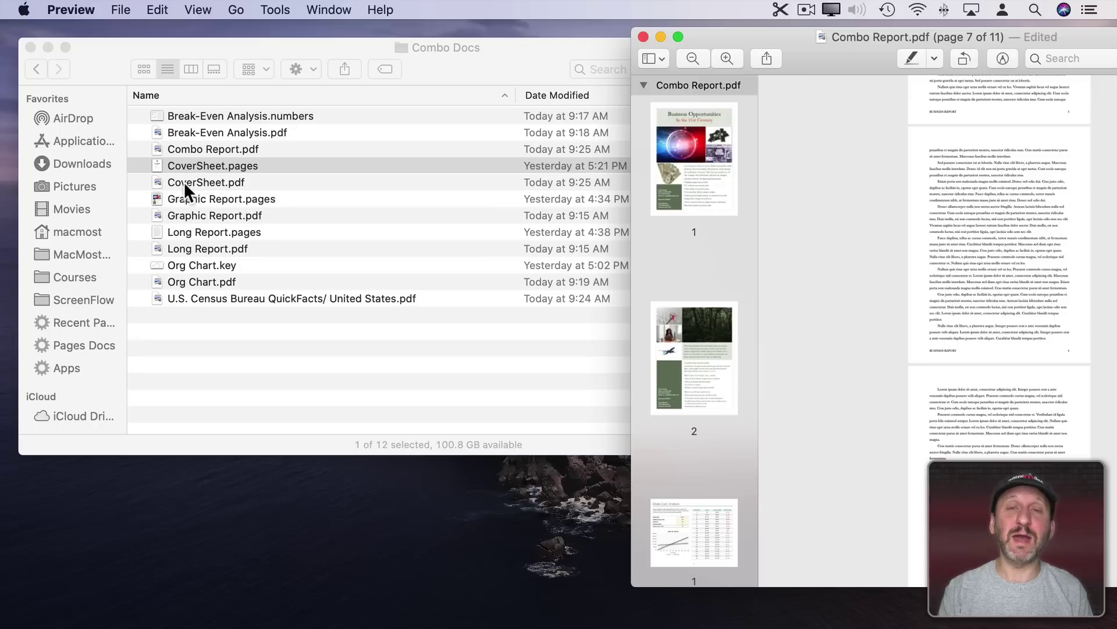
- Insert CoverSheet.pdf at the start of Combo Report and enlarge the report window
drag(179, 183, 686, 131)
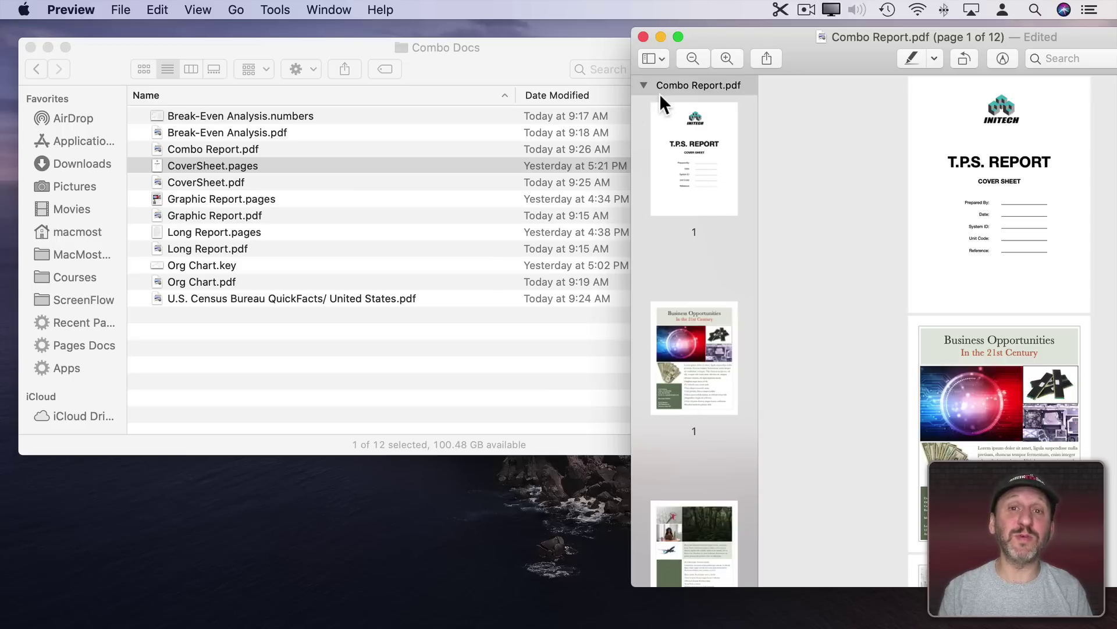
key(ctrl+alt+Return)
- Save Combo Report and review the cover sheet, pages 2–3 and the Break-Even Analysis page
key(super+s)
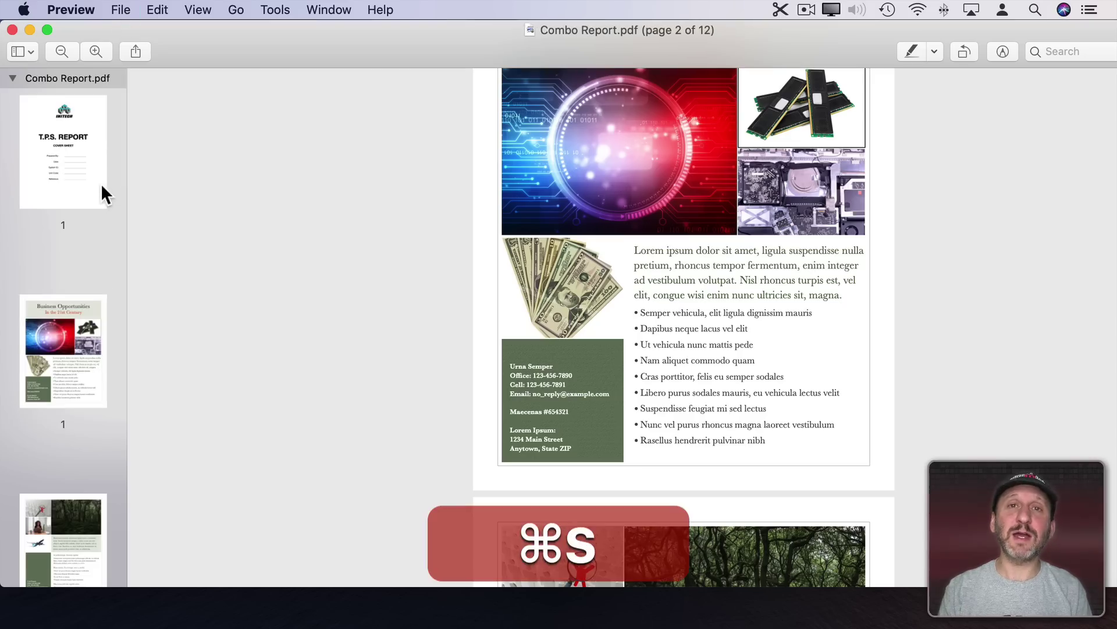
click(64, 156)
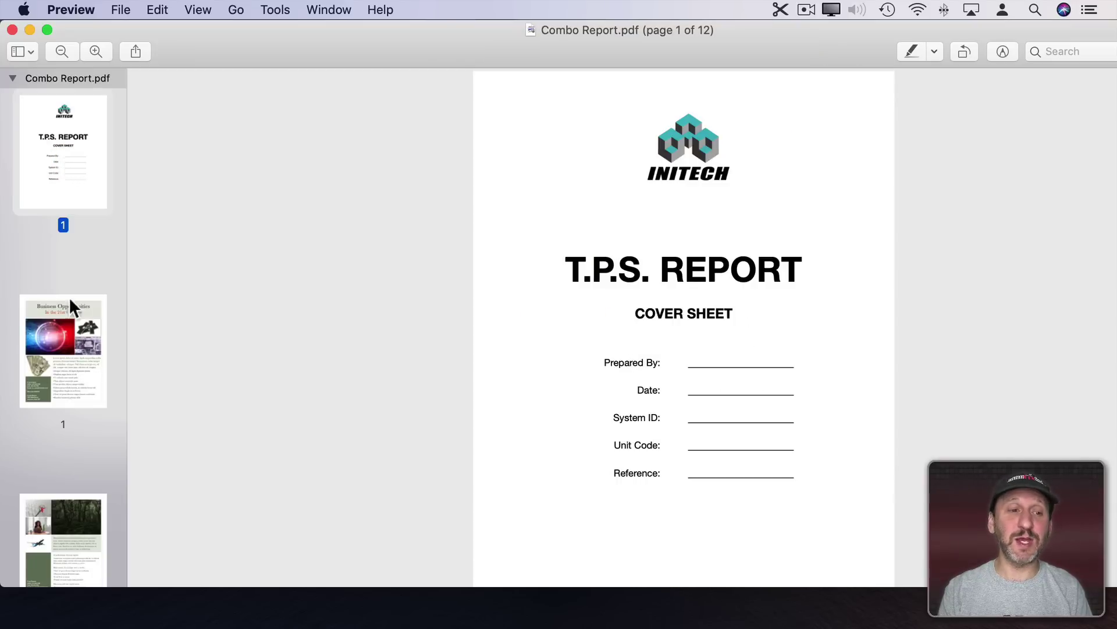
click(67, 339)
click(66, 336)
click(65, 334)
scroll(64, 281, down, 10)
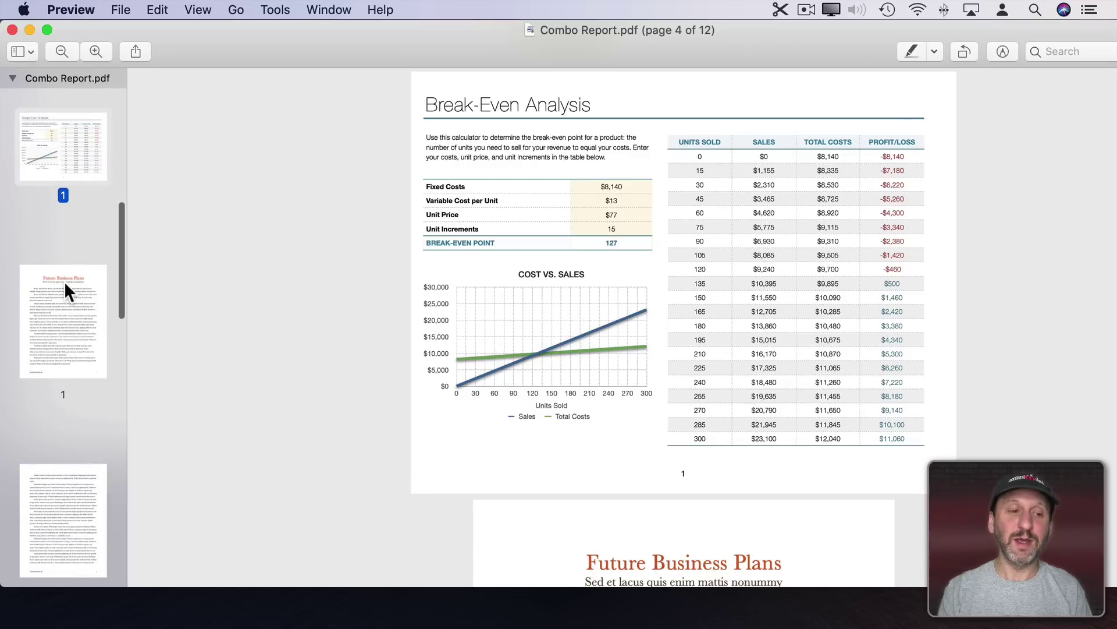
scroll(64, 281, down, 5)
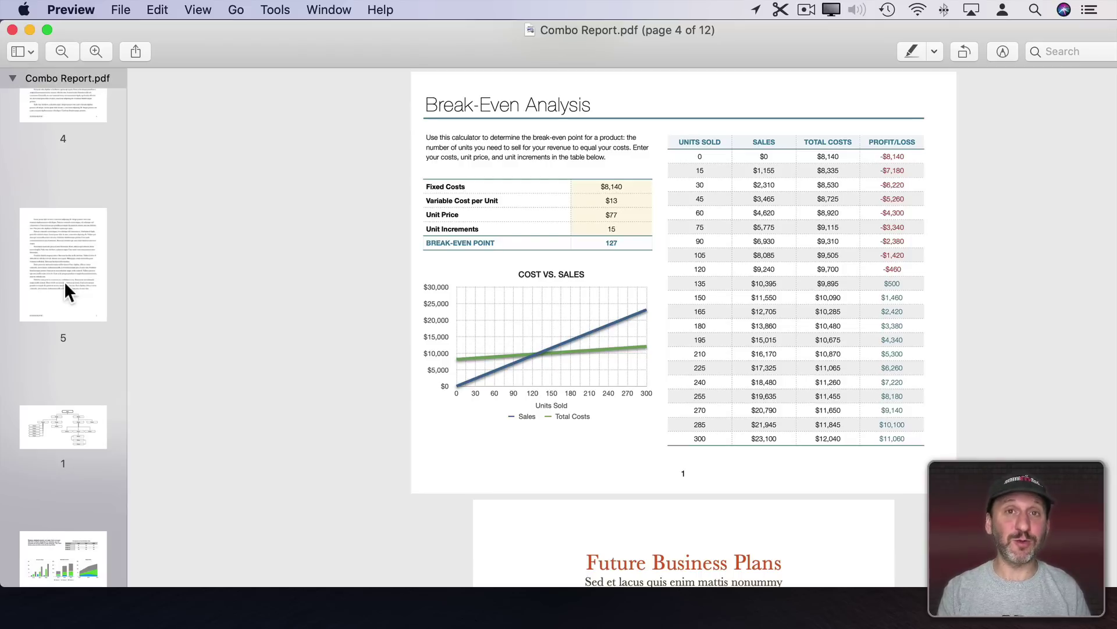
- Close and reopen Combo Report.pdf, then jump to its last page, the census table
click(13, 30)
double_click(211, 150)
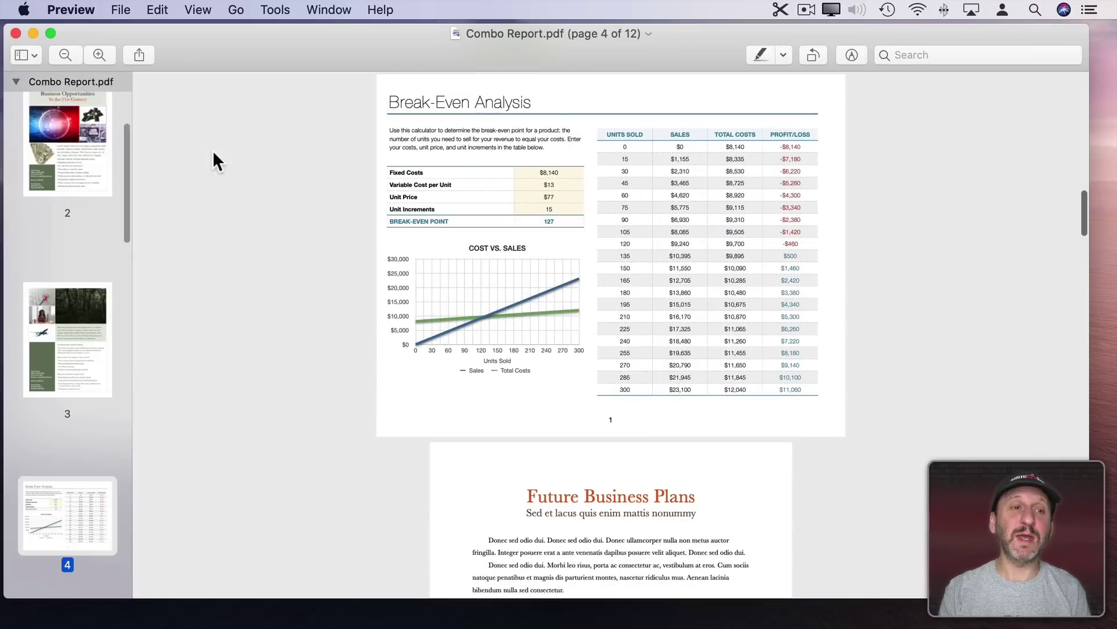
scroll(94, 229, up, 5)
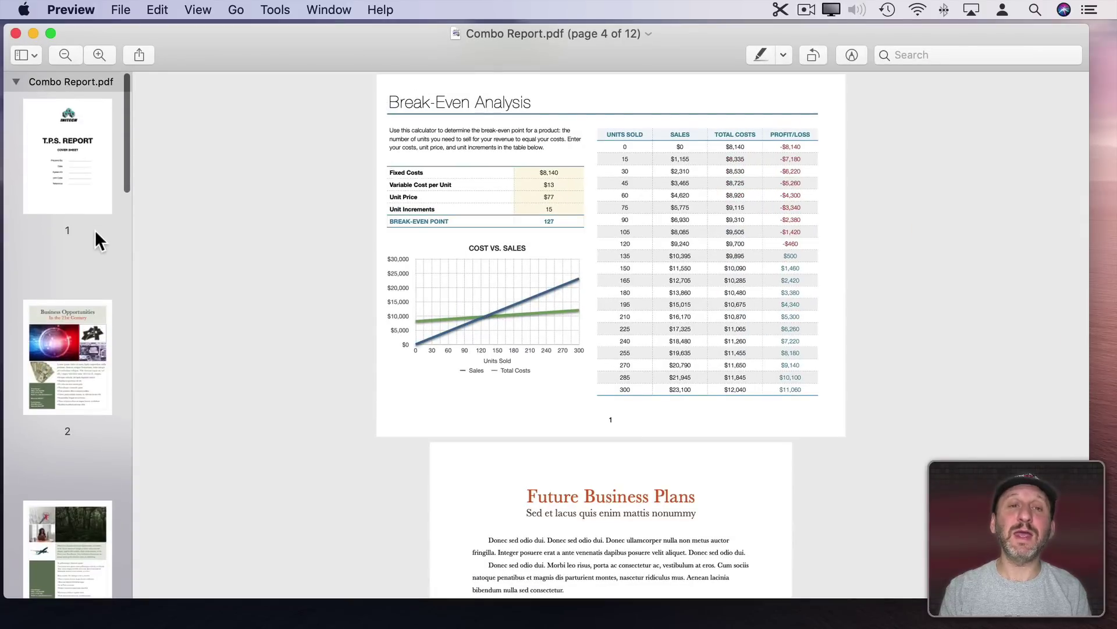
scroll(95, 230, down, 3)
scroll(97, 240, down, 10)
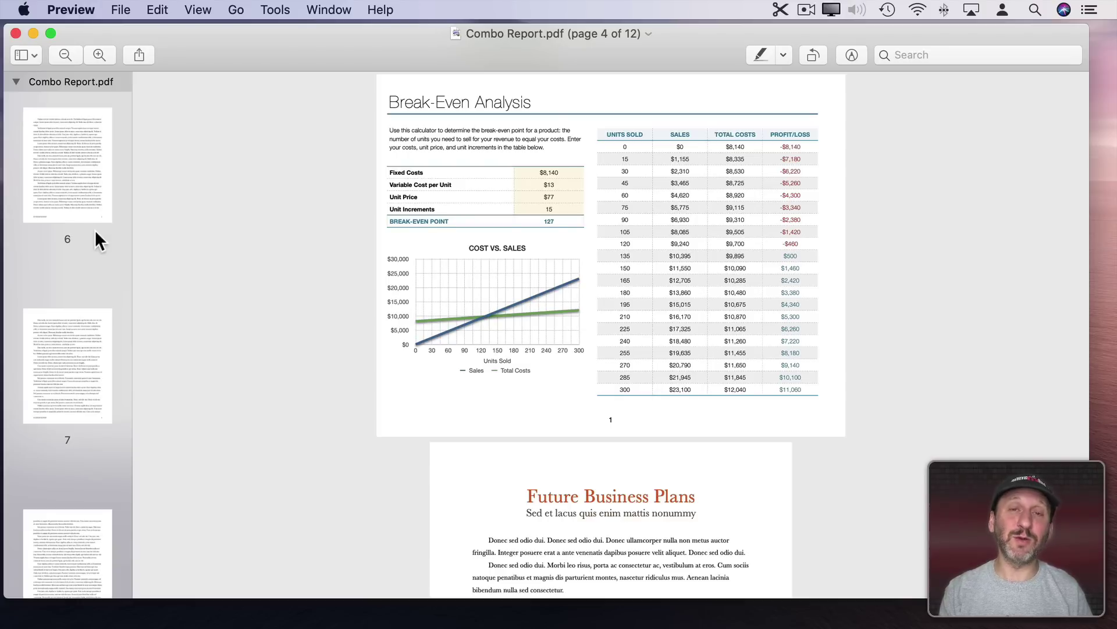
scroll(96, 233, down, 10)
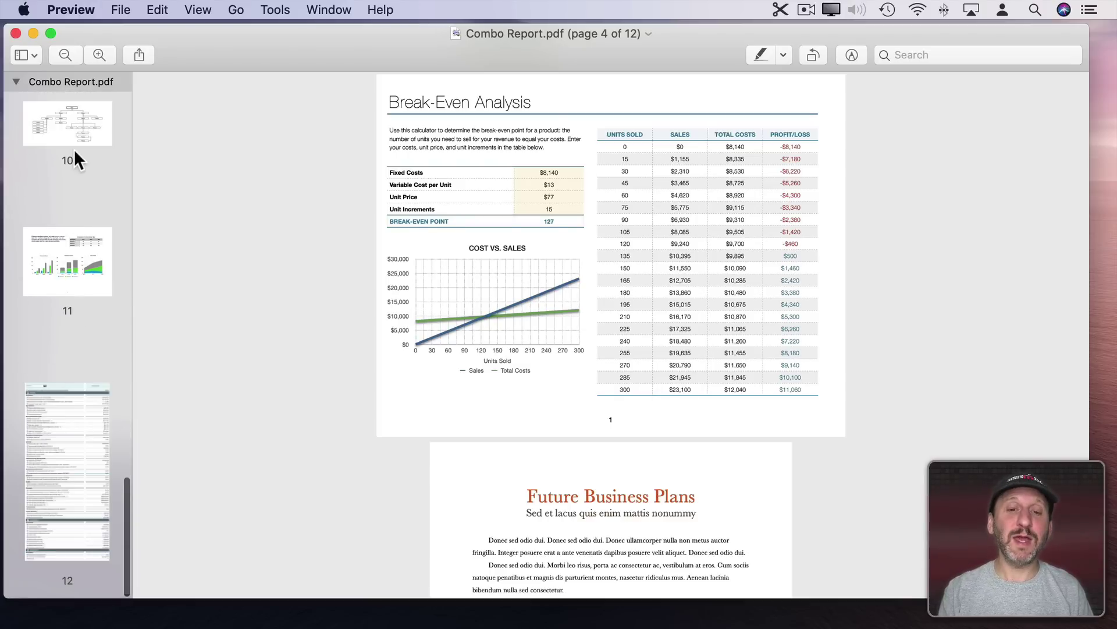
scroll(541, 212, up, 10)
scroll(543, 211, up, 15)
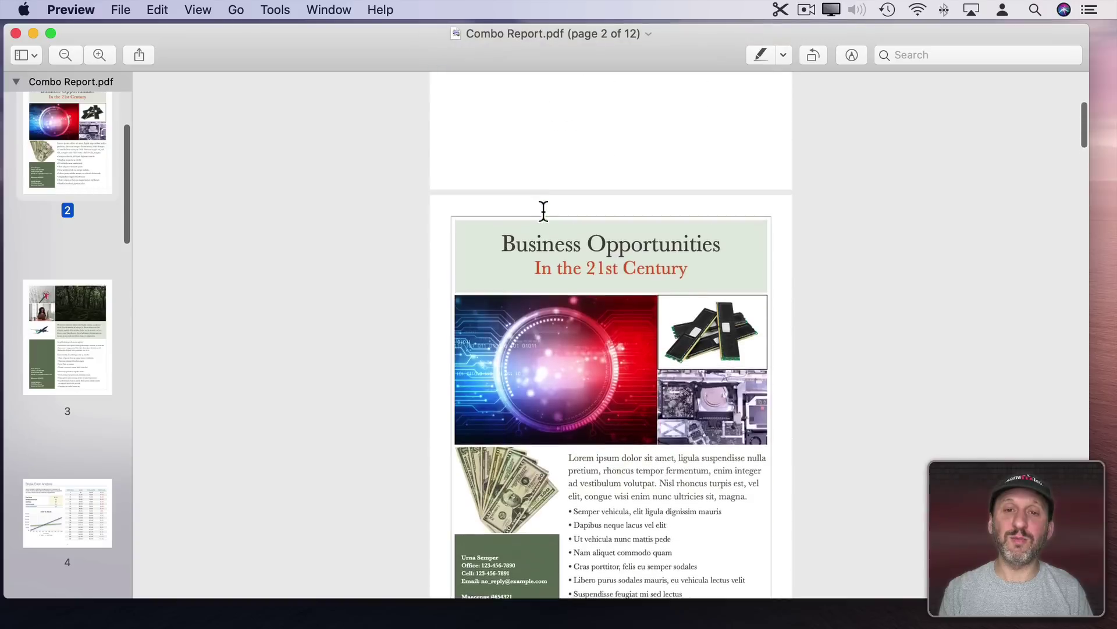
scroll(543, 211, down, 12)
key(End)
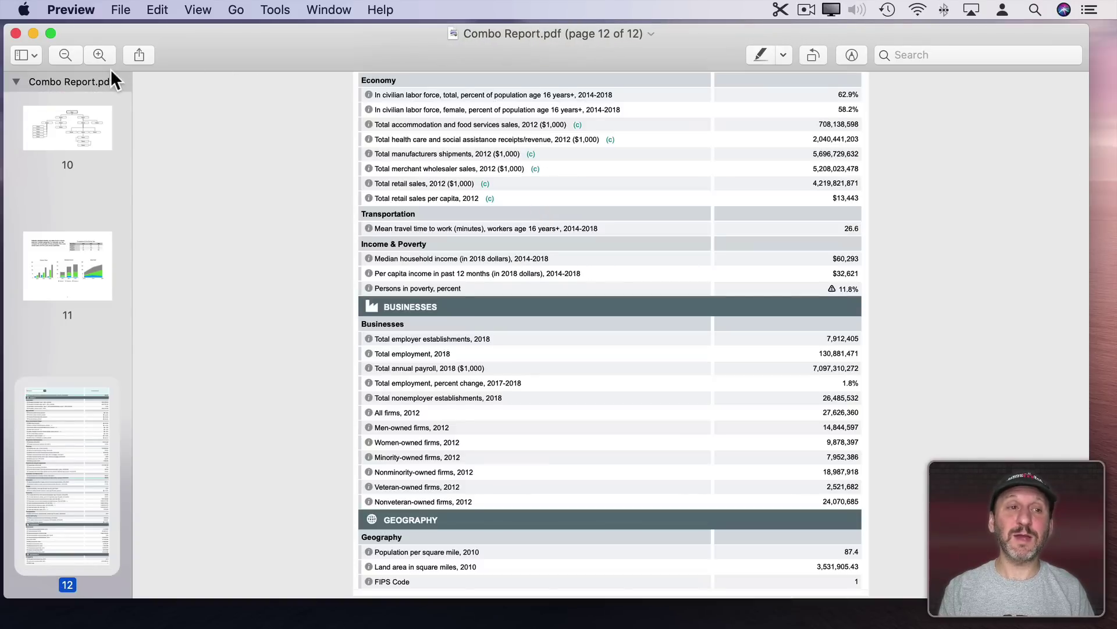
- Insert the 6007.TIF frog image after page 10 of Combo Report and save it
drag(4, 25, 480, 25)
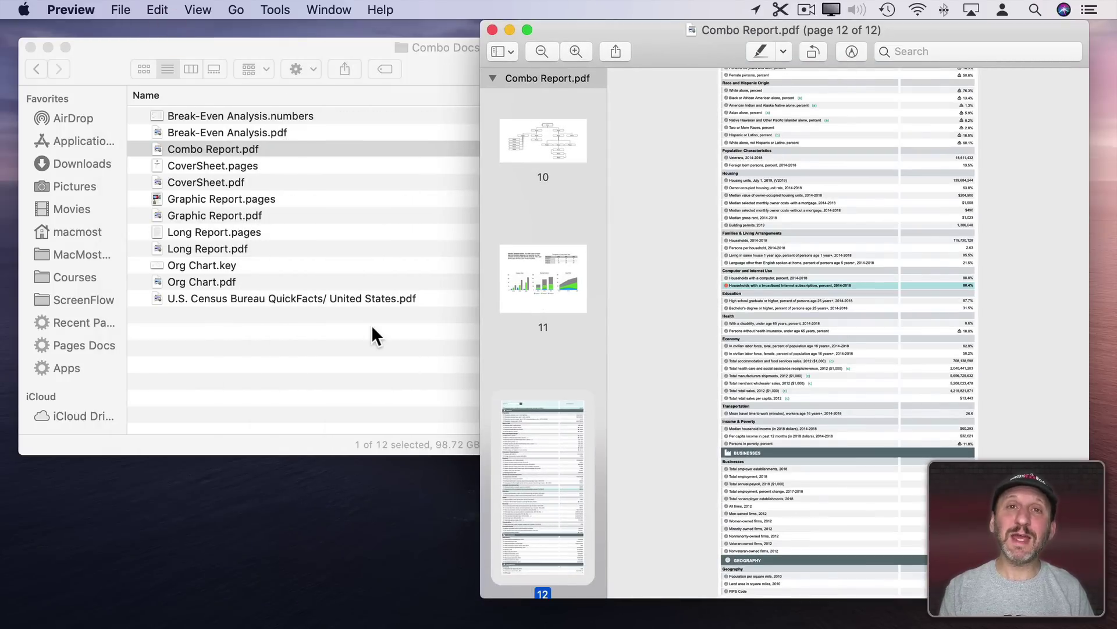
drag(373, 337, 372, 336)
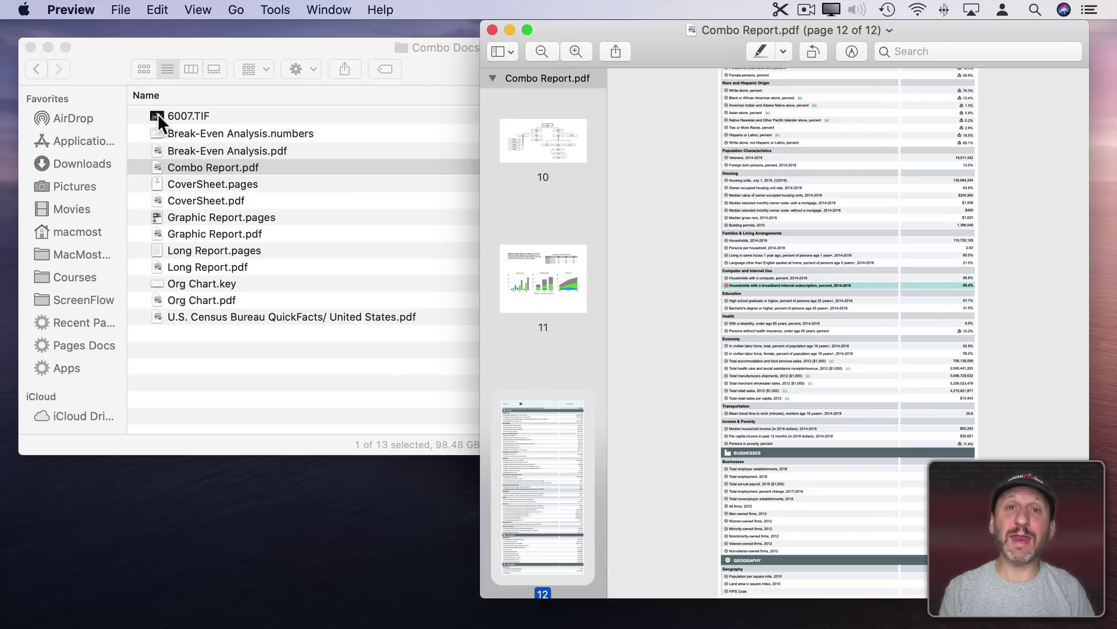
drag(159, 118, 541, 265)
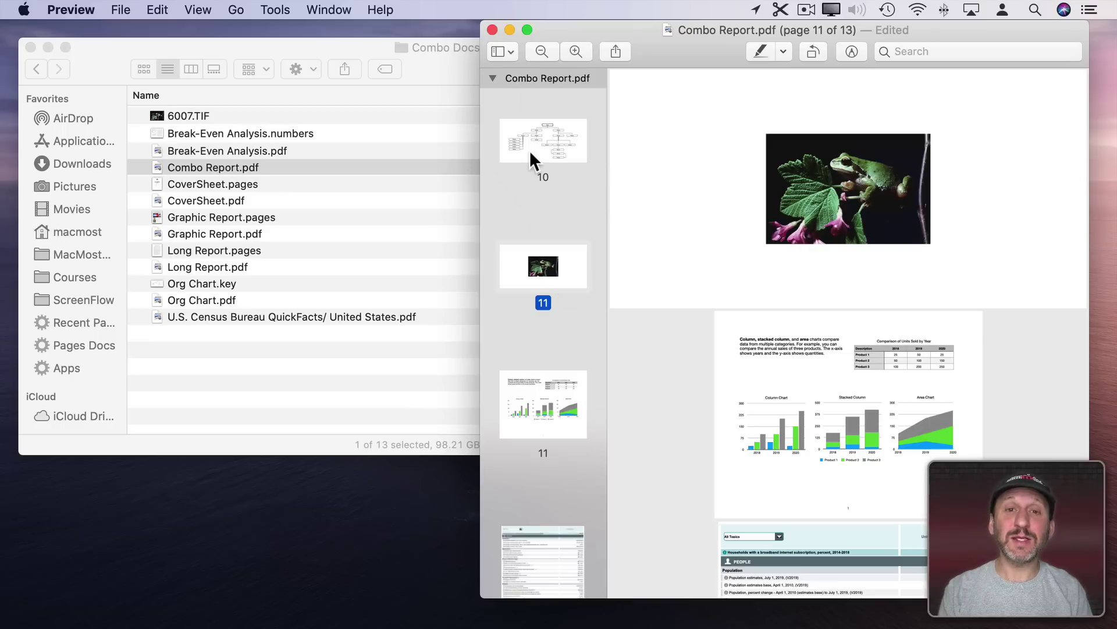
key(super)
key(super+s)
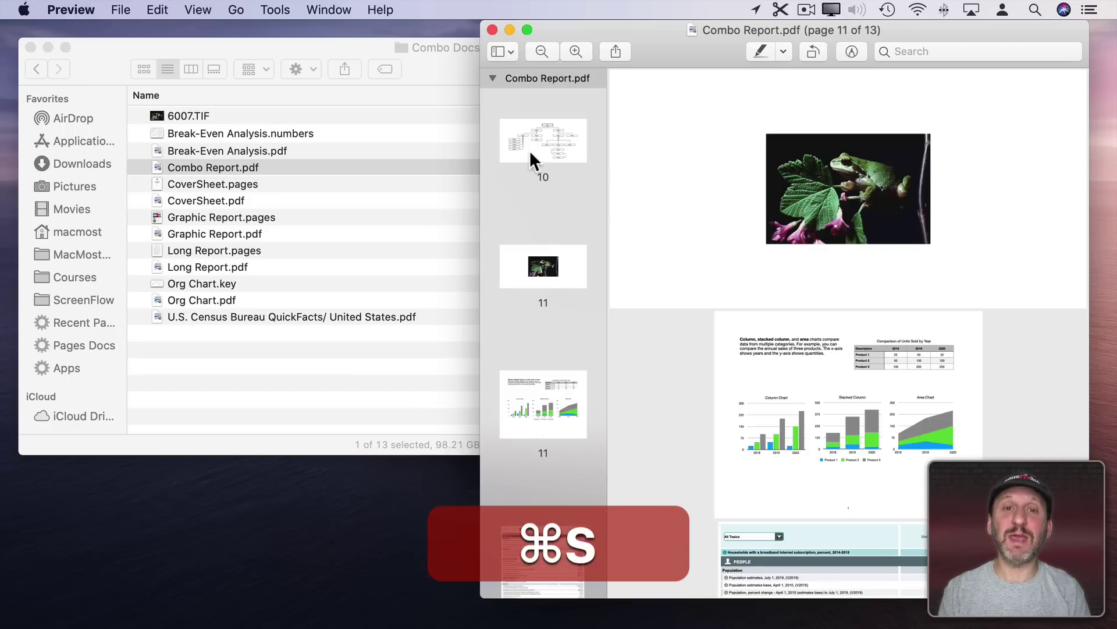
- Close and reopen Combo Report.pdf to check the new frog image page
key(super+w)
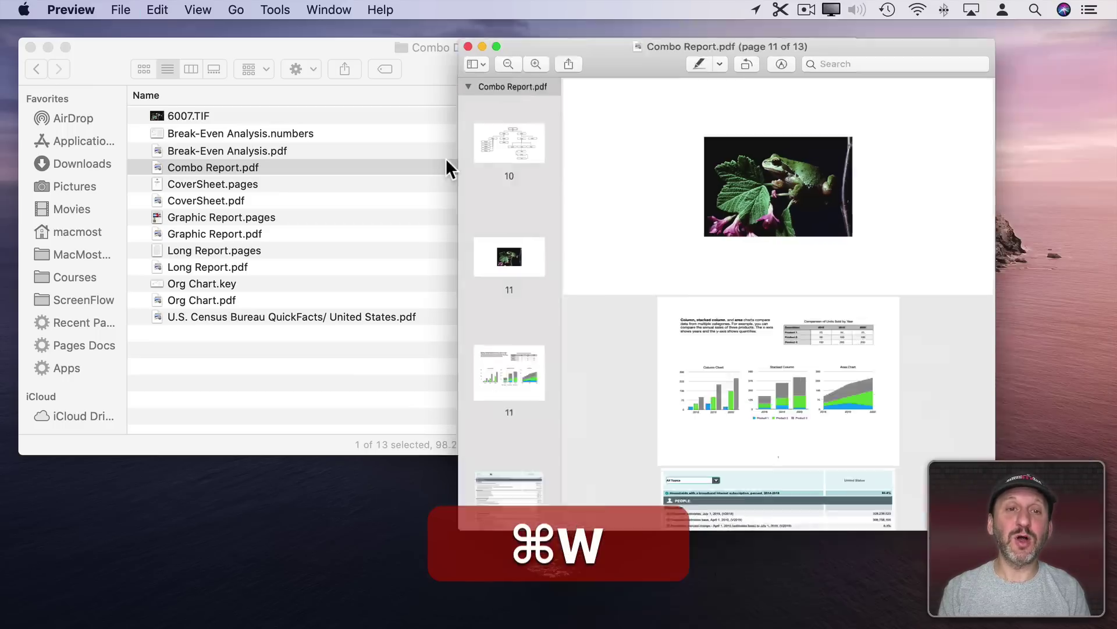
click(198, 167)
double_click(198, 167)
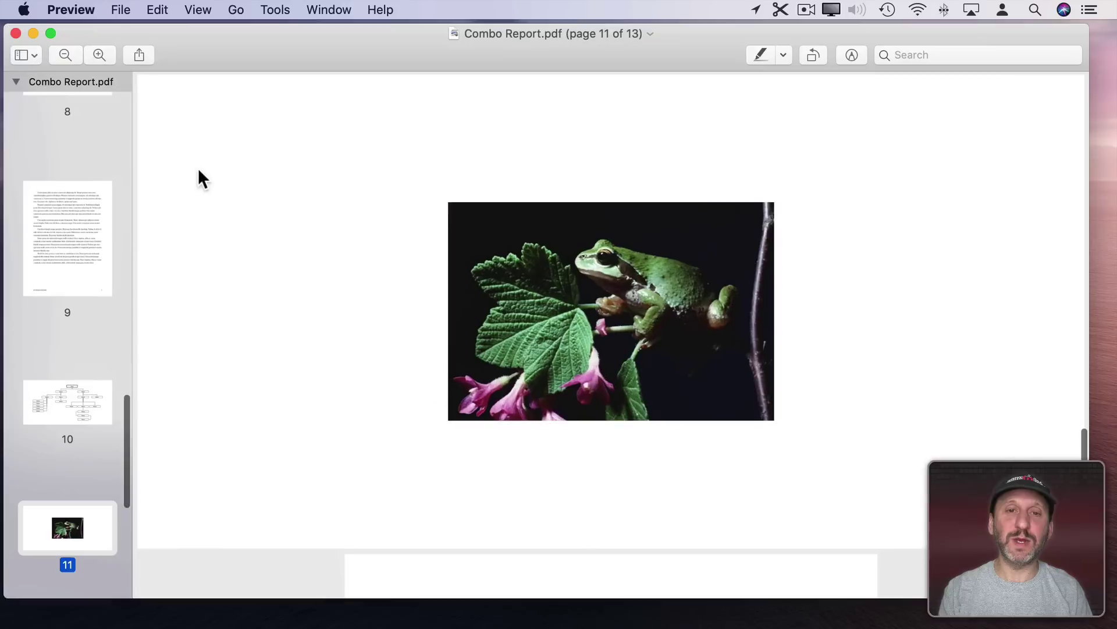
scroll(93, 454, down, 5)
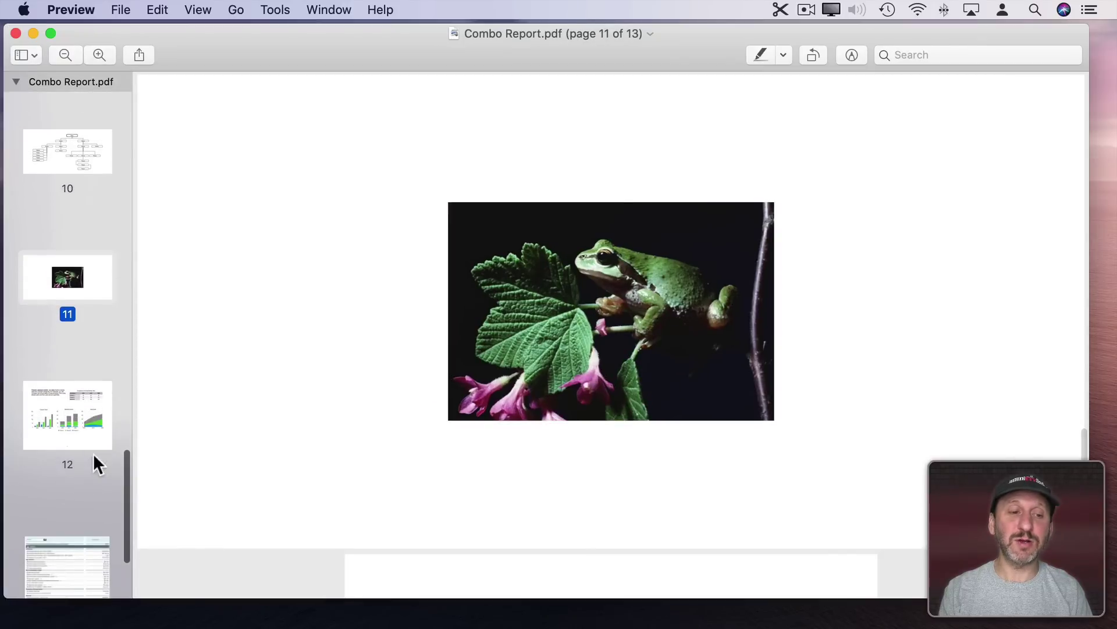
click(85, 278)
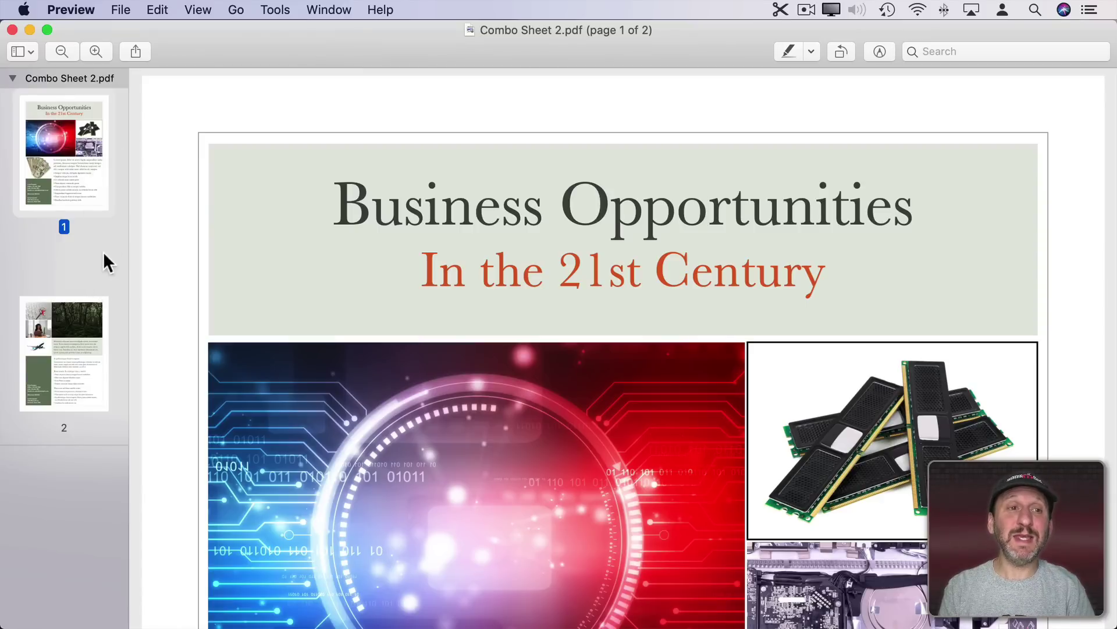
- Insert Org Chart.pdf alone into Combo Sheet 2 via Page from File, then undo it
click(159, 8)
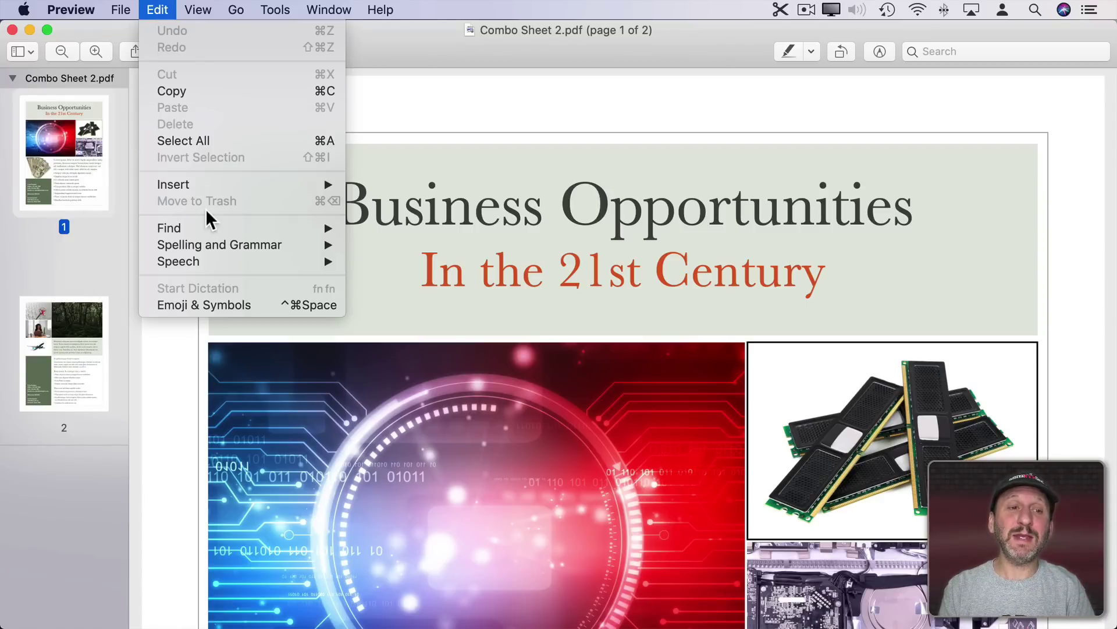
mouse_move(208, 185)
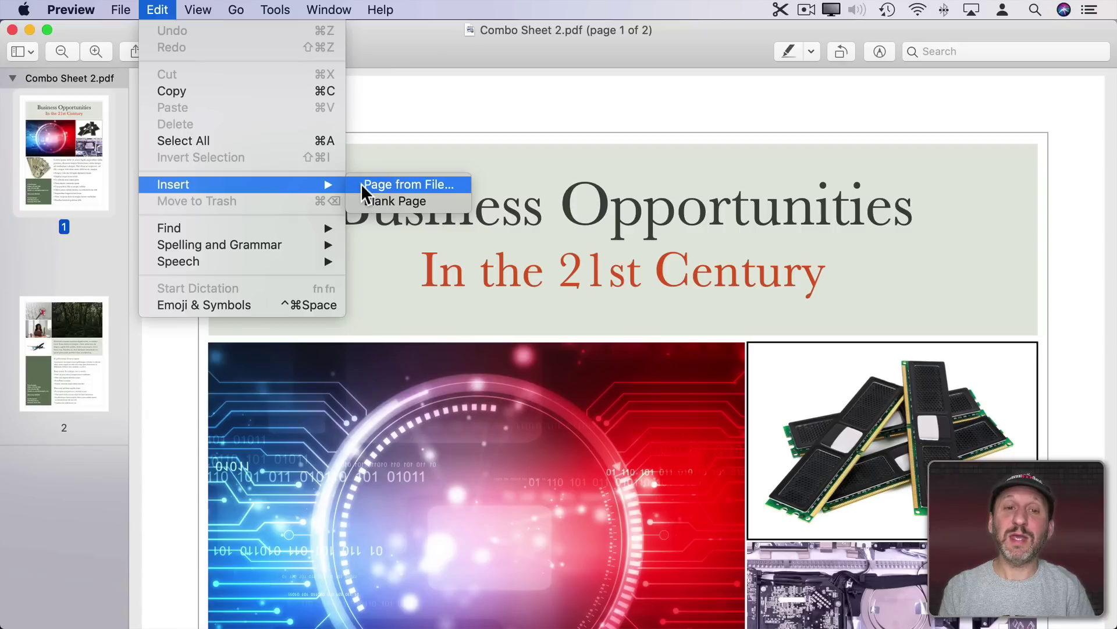
click(362, 185)
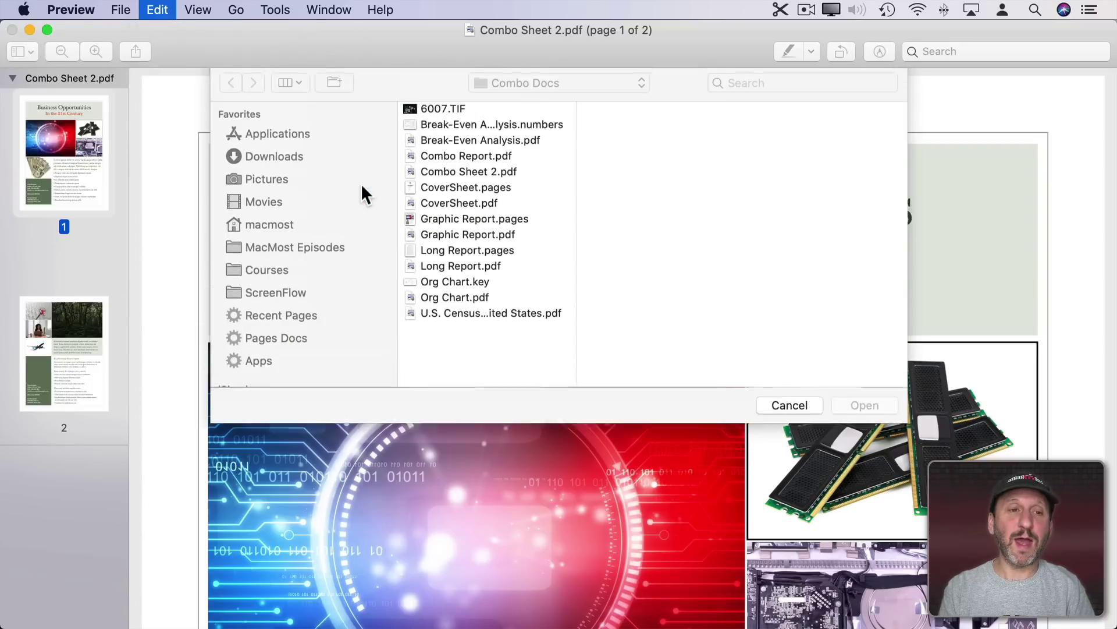
double_click(450, 299)
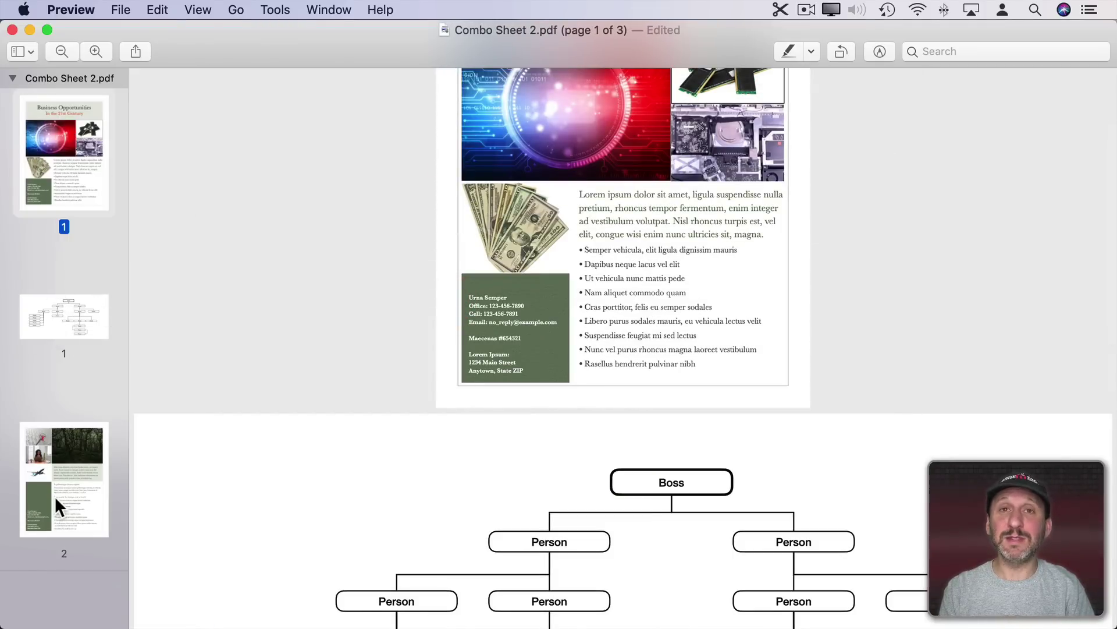
key(super+z)
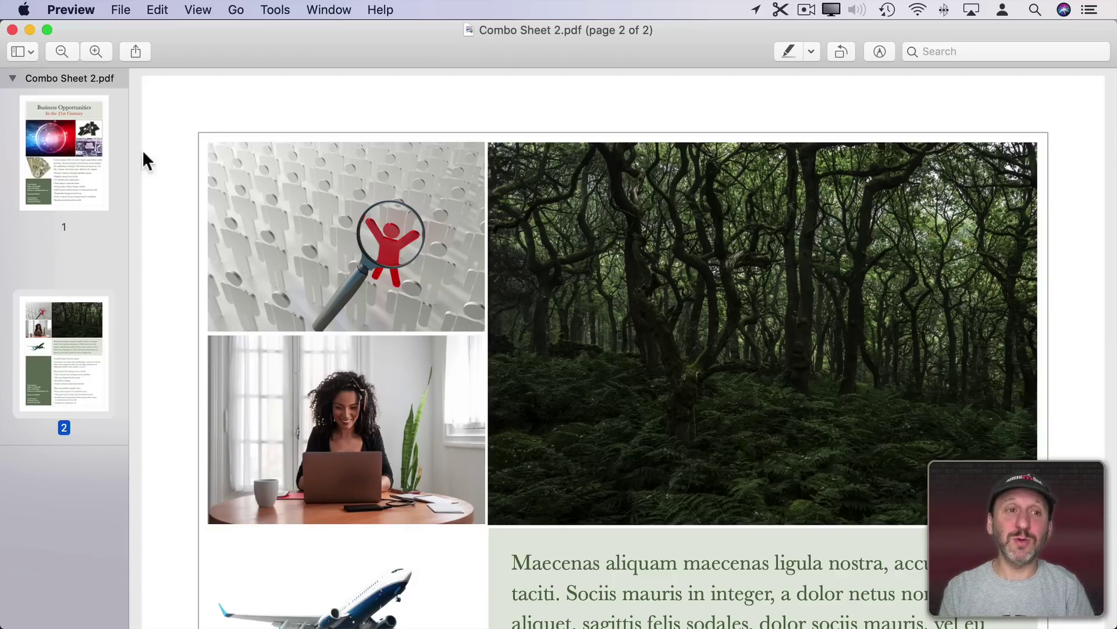
- Insert Break-Even Analysis, CoverSheet, Long Report, Org Chart and U.S. Census PDFs after page 2
click(158, 10)
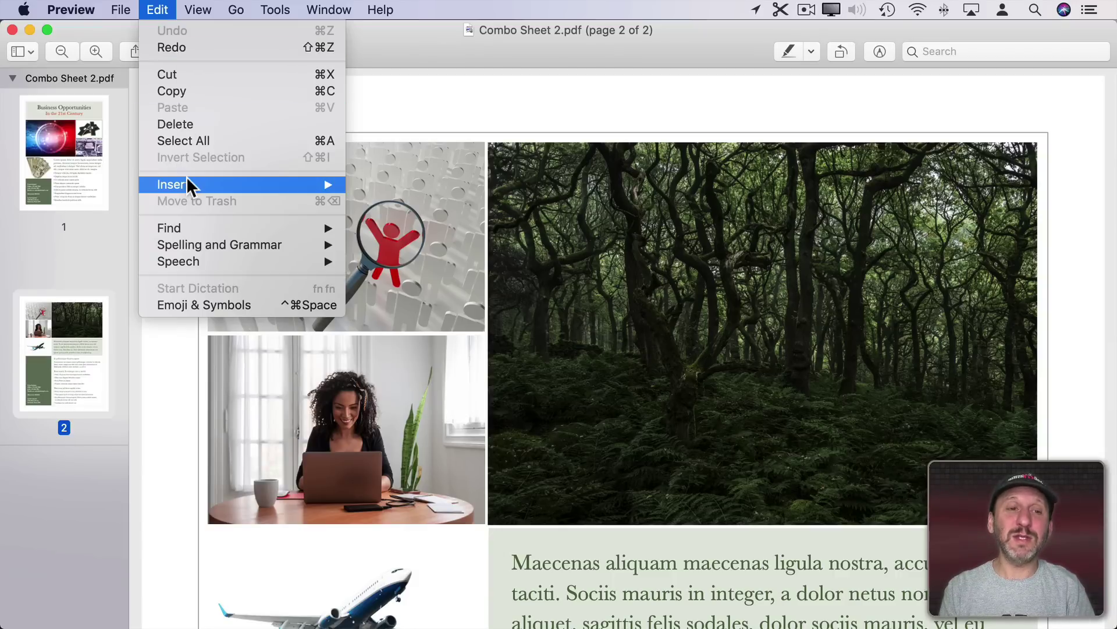
mouse_move(187, 184)
click(376, 186)
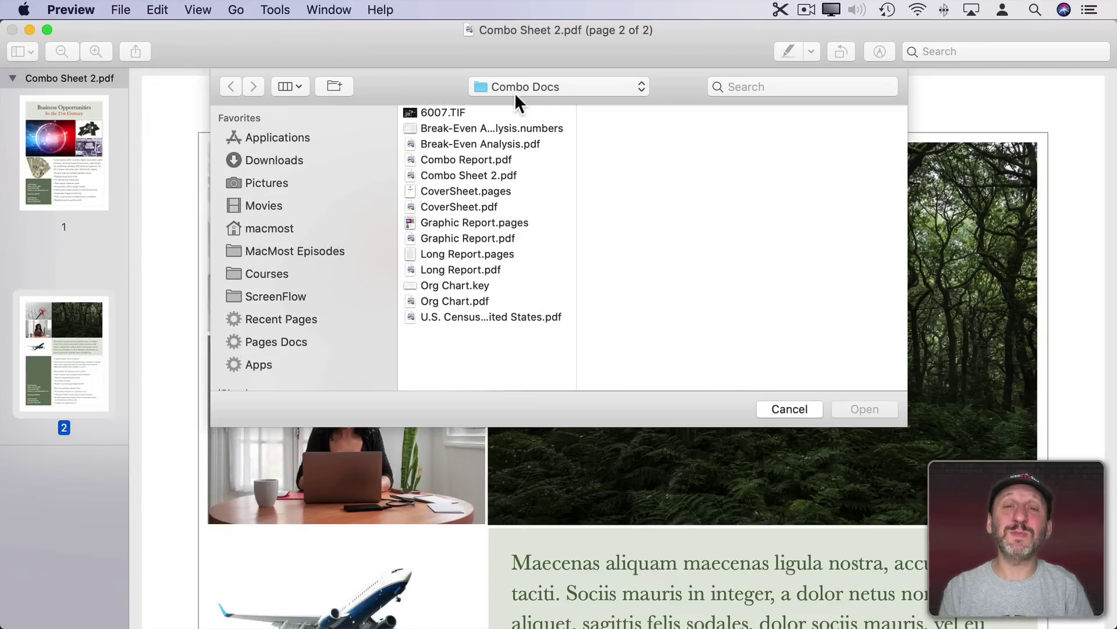
click(462, 145)
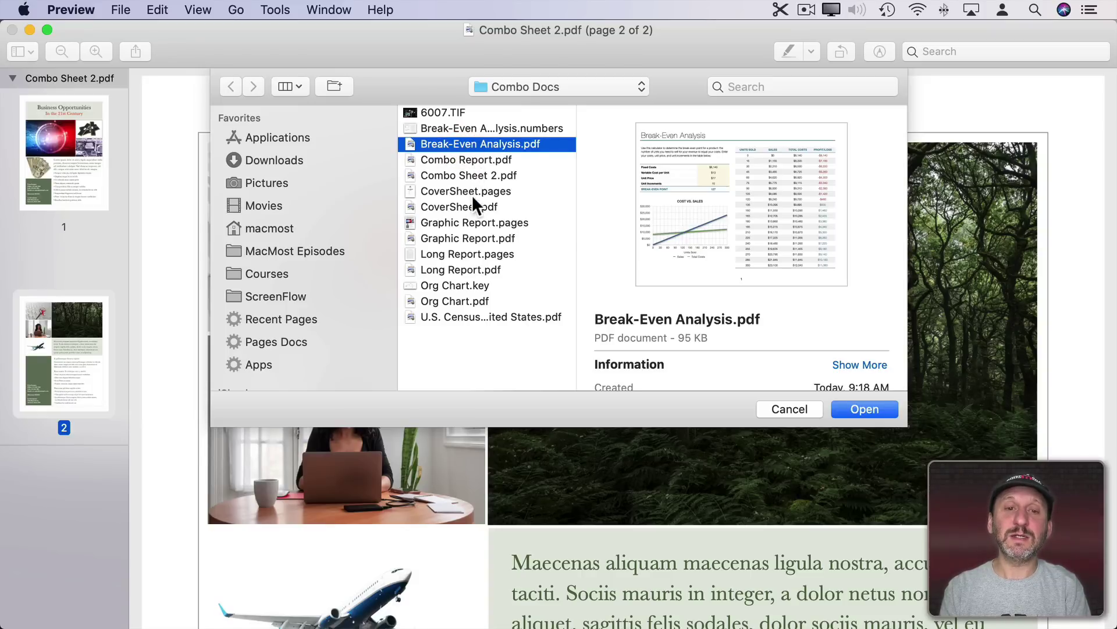
super+click(446, 207)
super+click(456, 268)
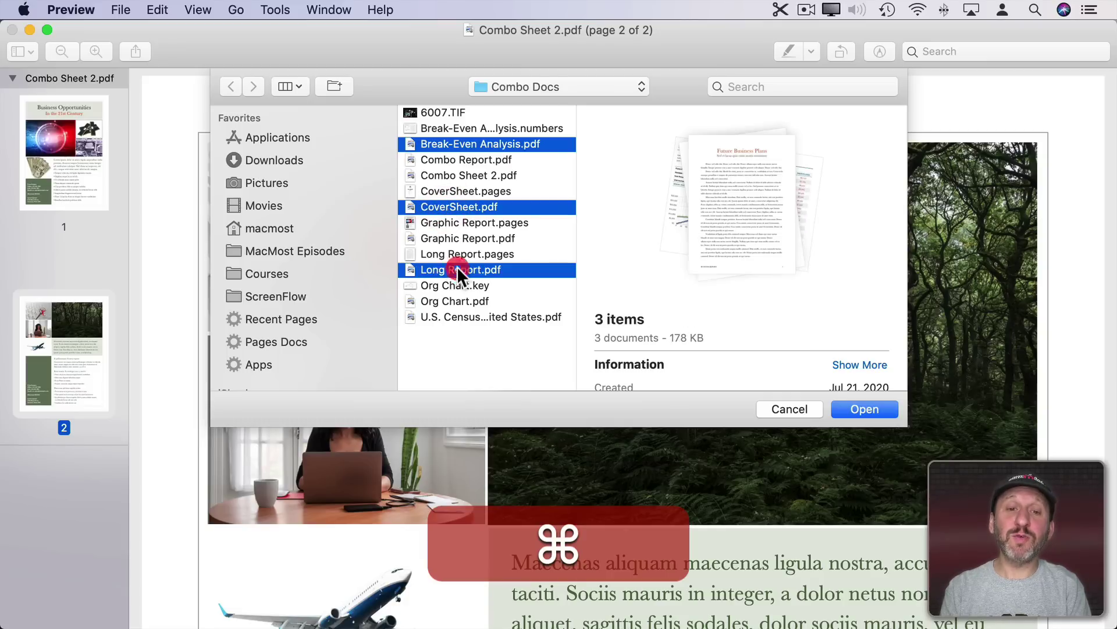
super+click(458, 302)
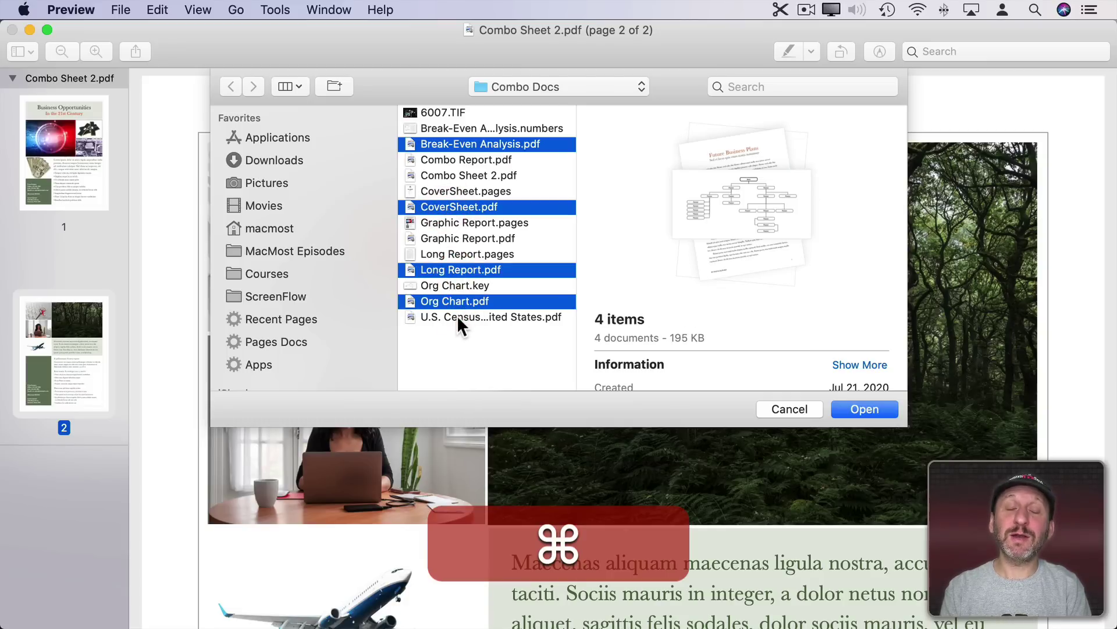
super+click(456, 317)
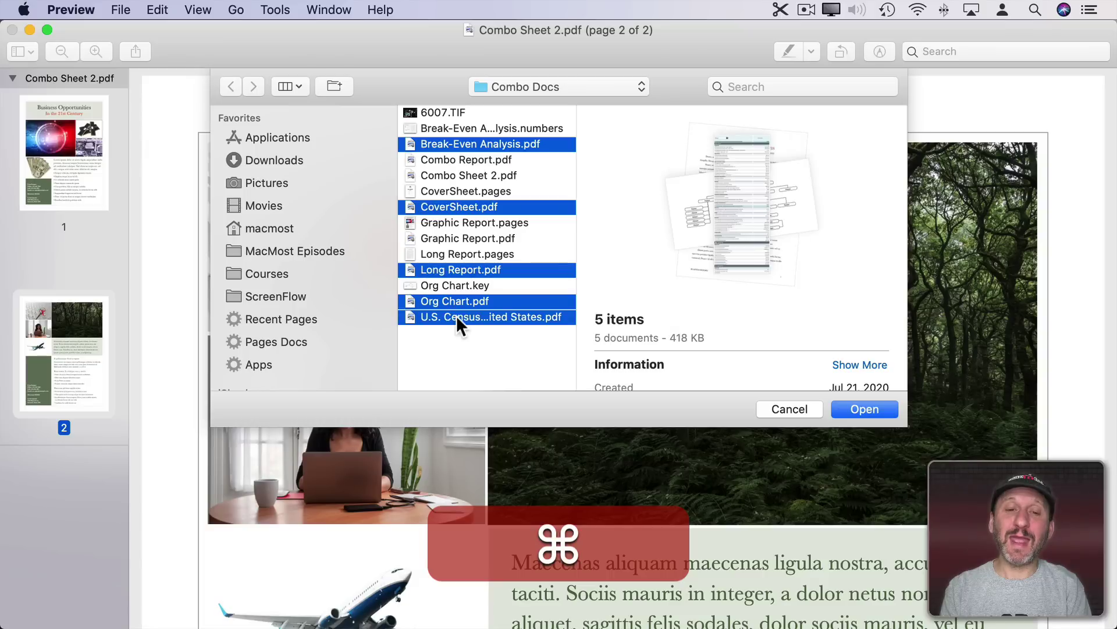
click(859, 407)
- Show the pages as a contact sheet grid and move the T.P.S. Report cover to the front
scroll(34, 361, up, 20)
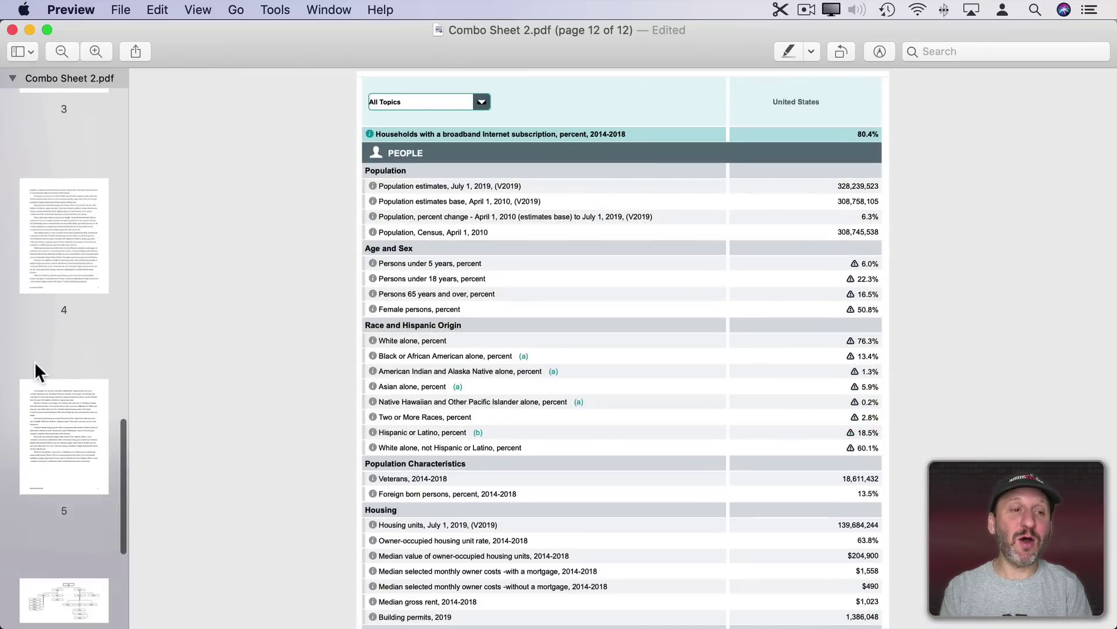
scroll(34, 361, up, 10)
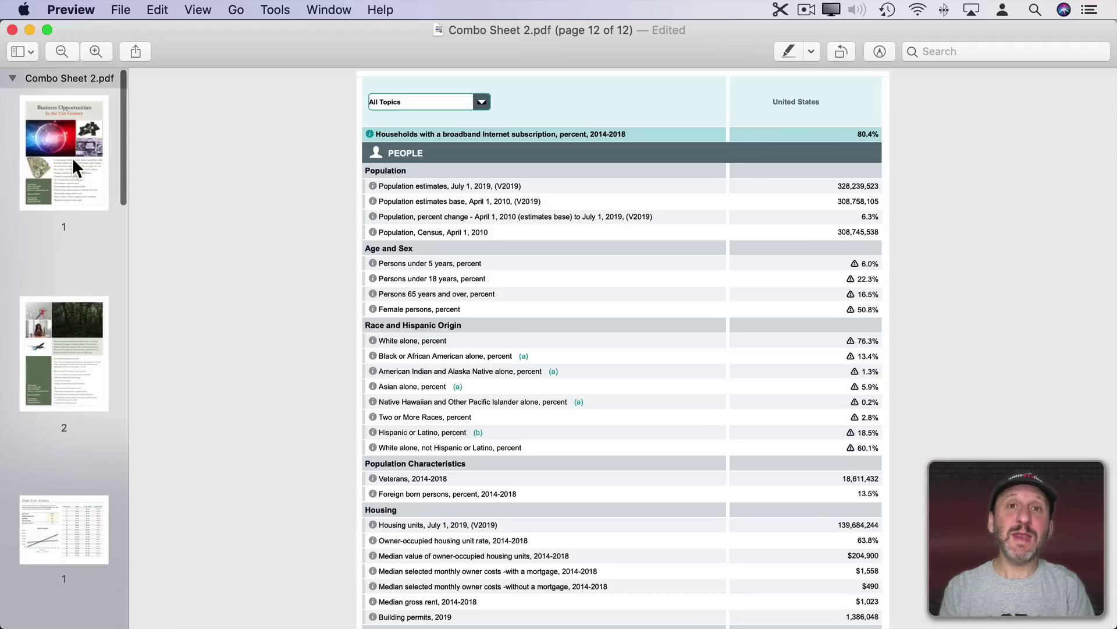
click(26, 50)
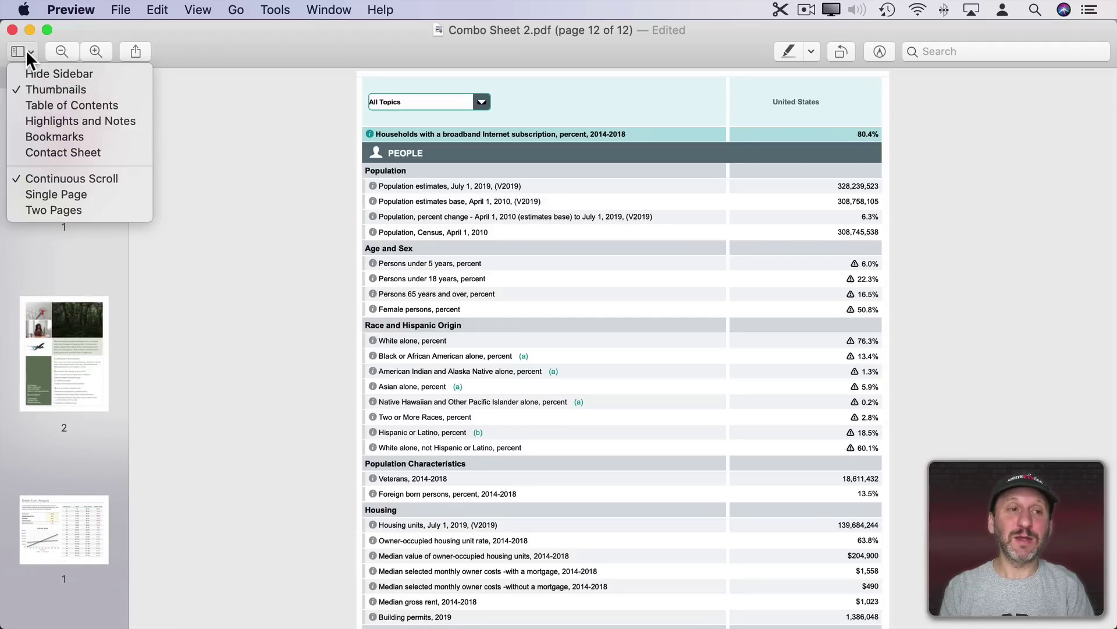
click(50, 152)
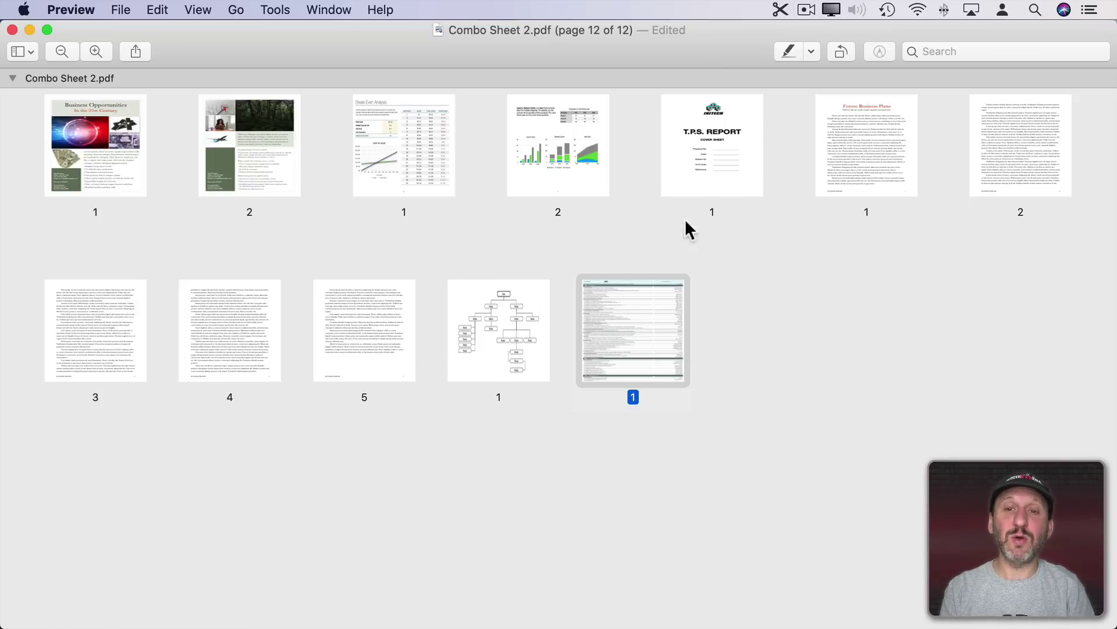
drag(728, 142, 50, 120)
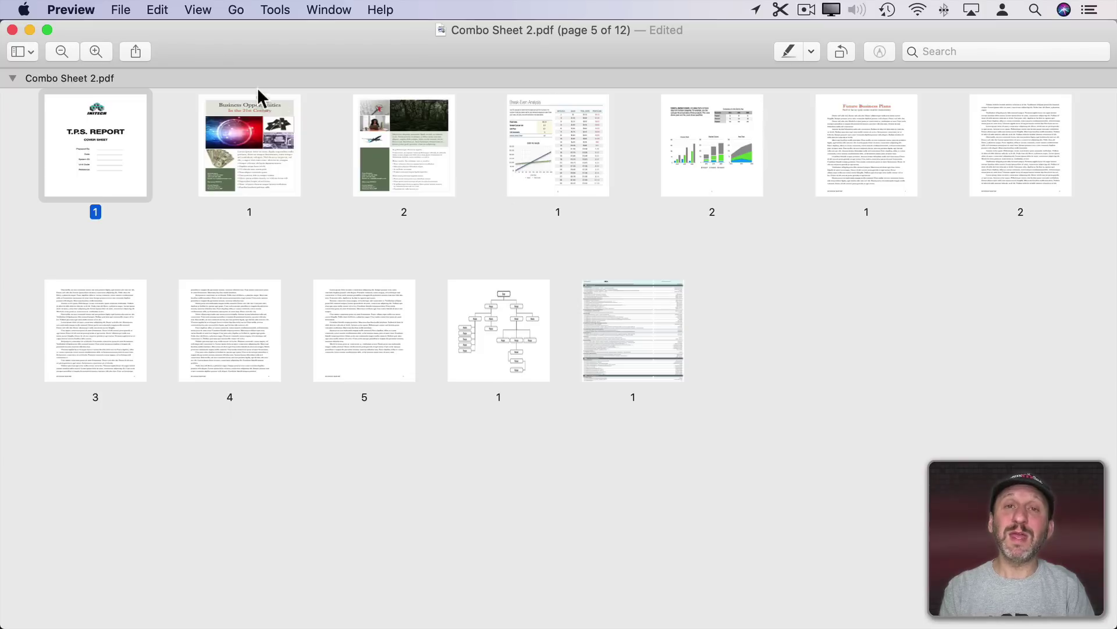
- Add the 6007.TIF frog image to the grid just before the census page
drag(204, 47, 596, 23)
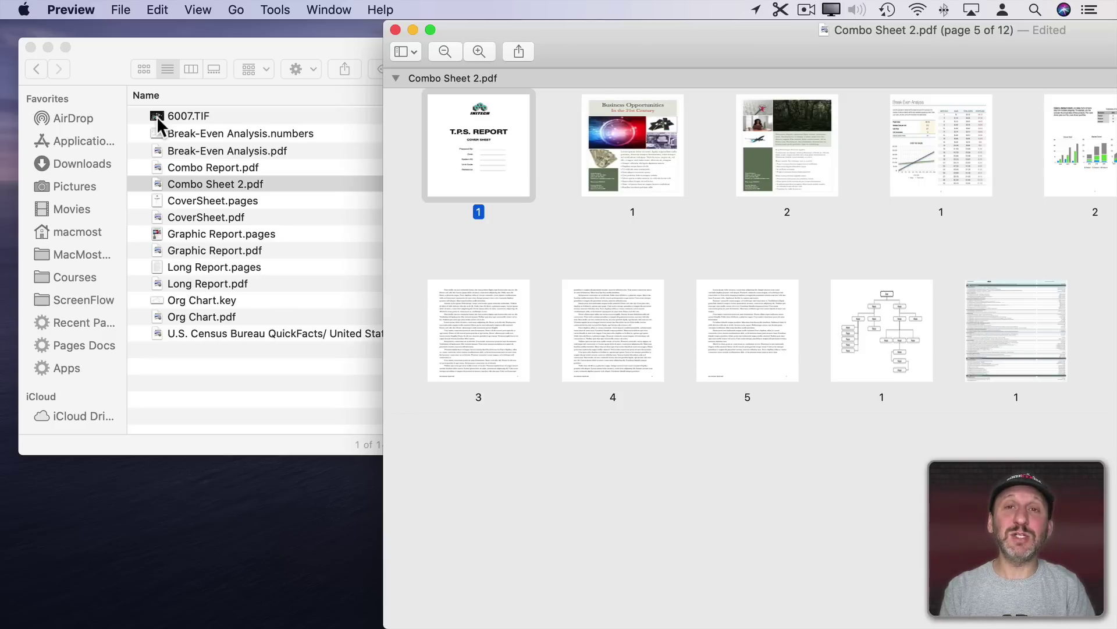
drag(156, 117, 824, 322)
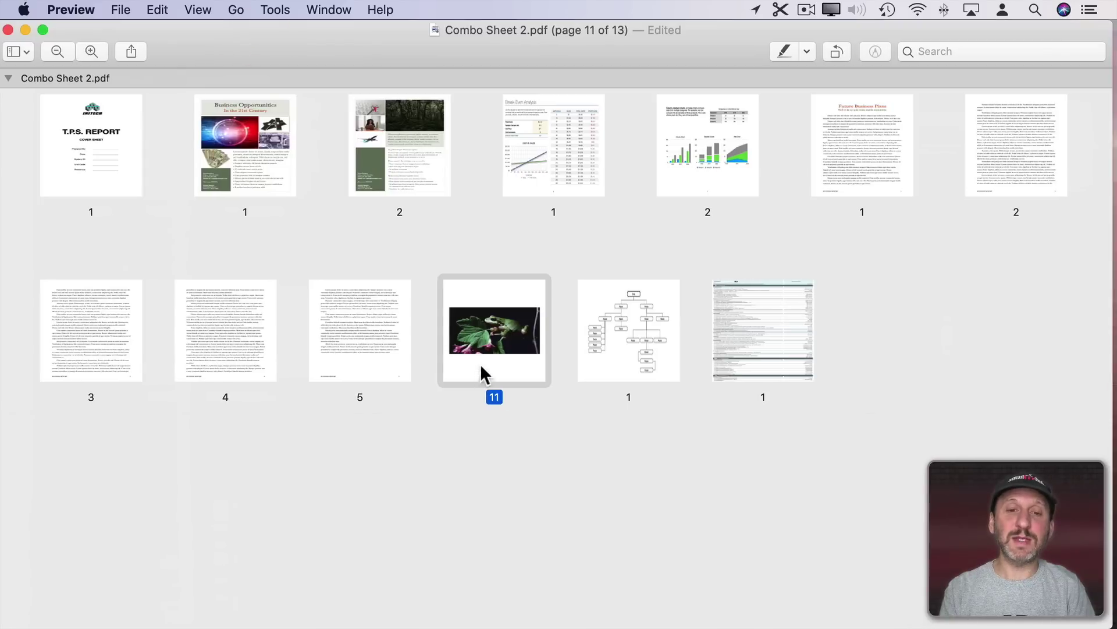
drag(480, 364, 728, 310)
click(26, 53)
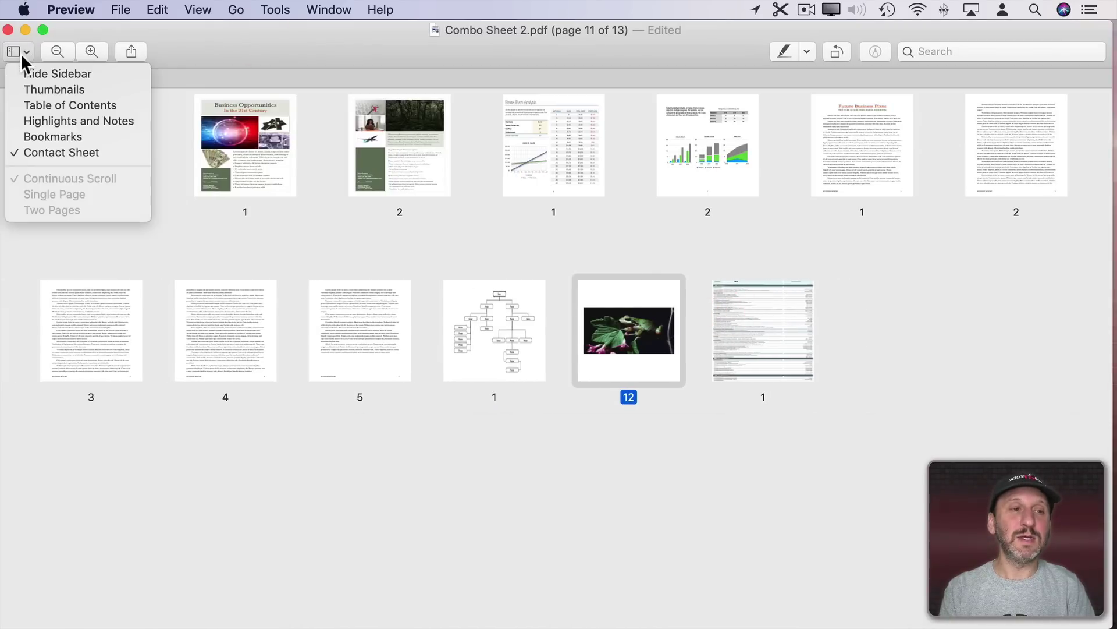
- Switch Combo Sheet 2's sidebar back to Thumbnails and scroll the sidebar back to the top
click(41, 84)
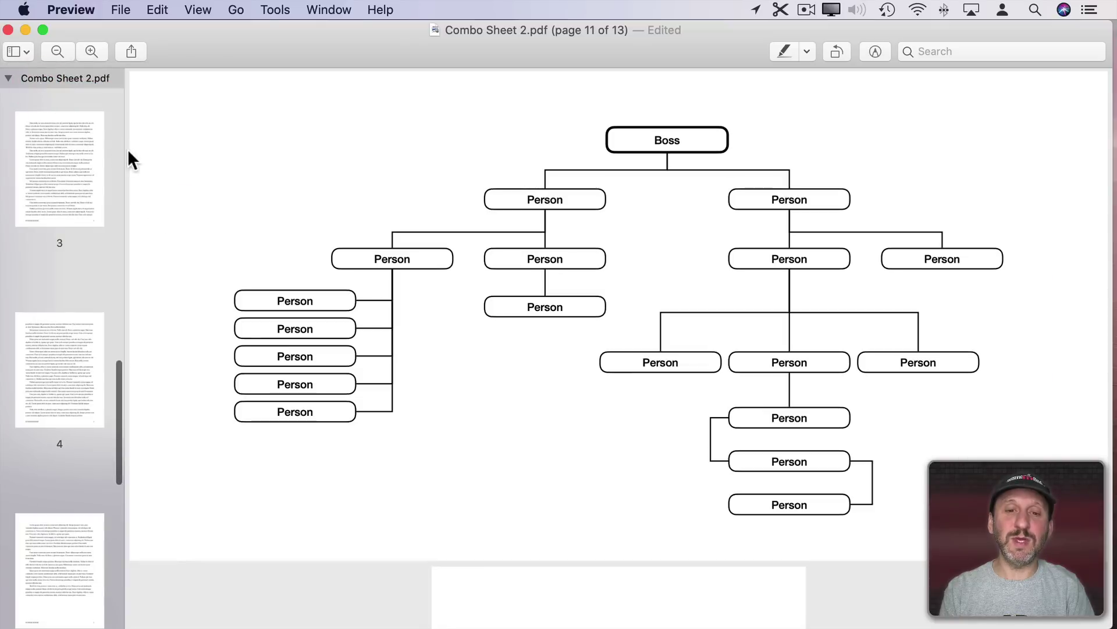
scroll(95, 360, down, 10)
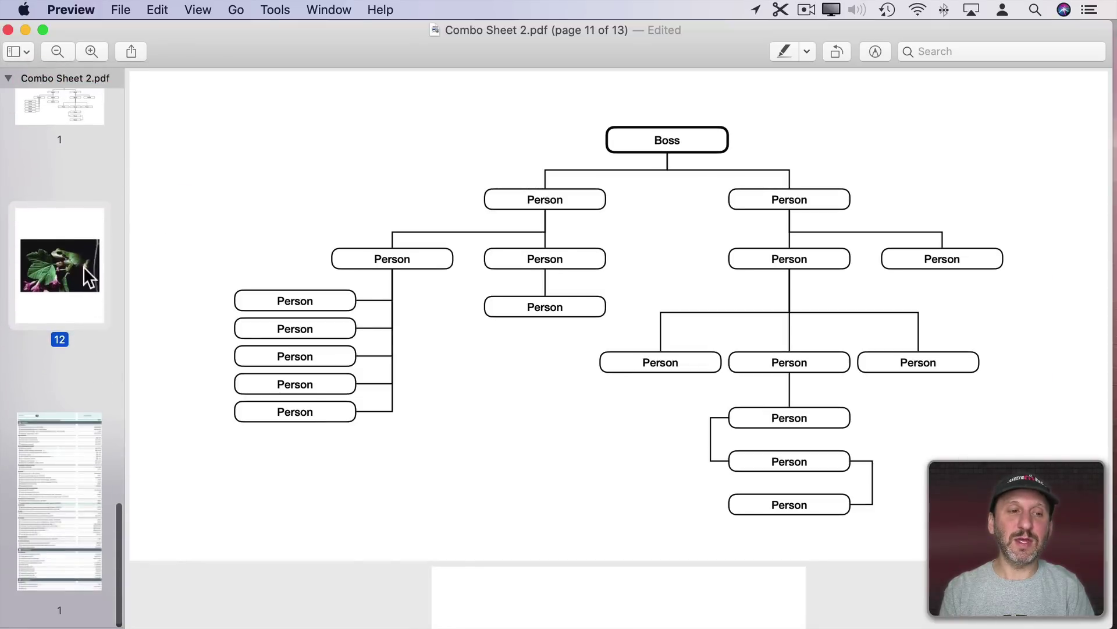
scroll(76, 455, up, 15)
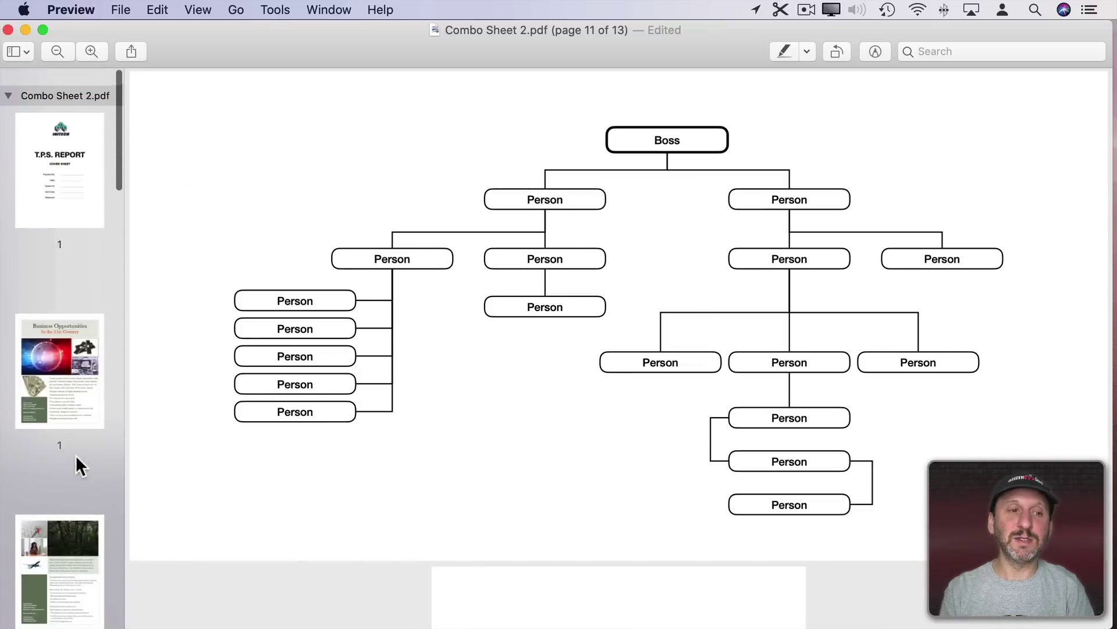